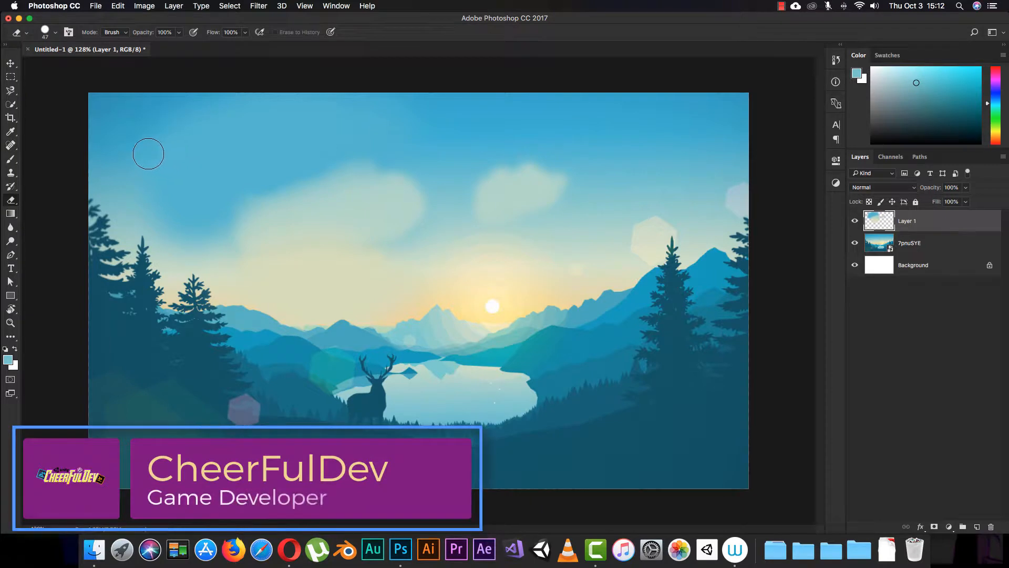
{"action": "left_click", "coordinate": [11, 131]}
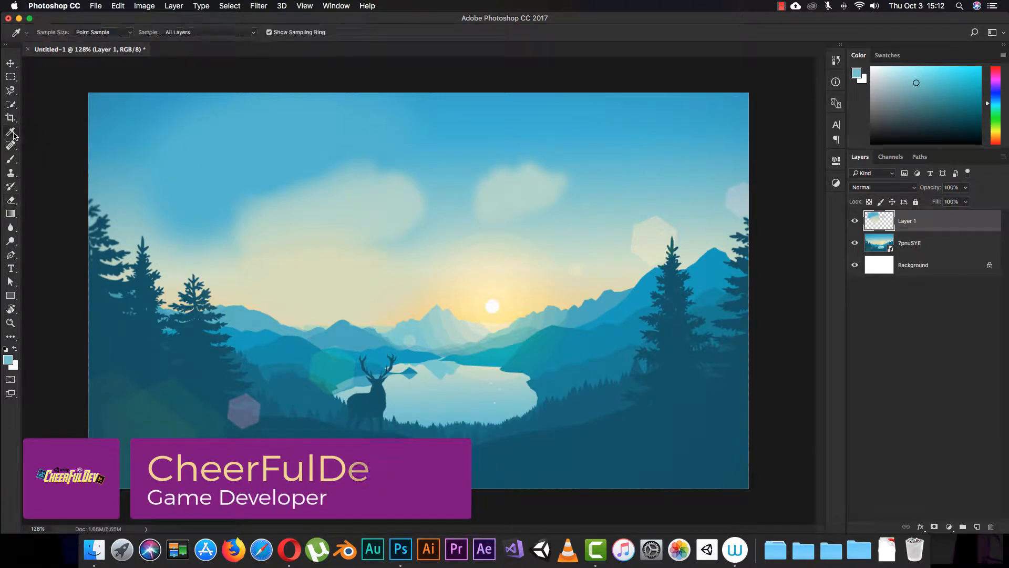
{"action": "left_click", "coordinate": [10, 106]}
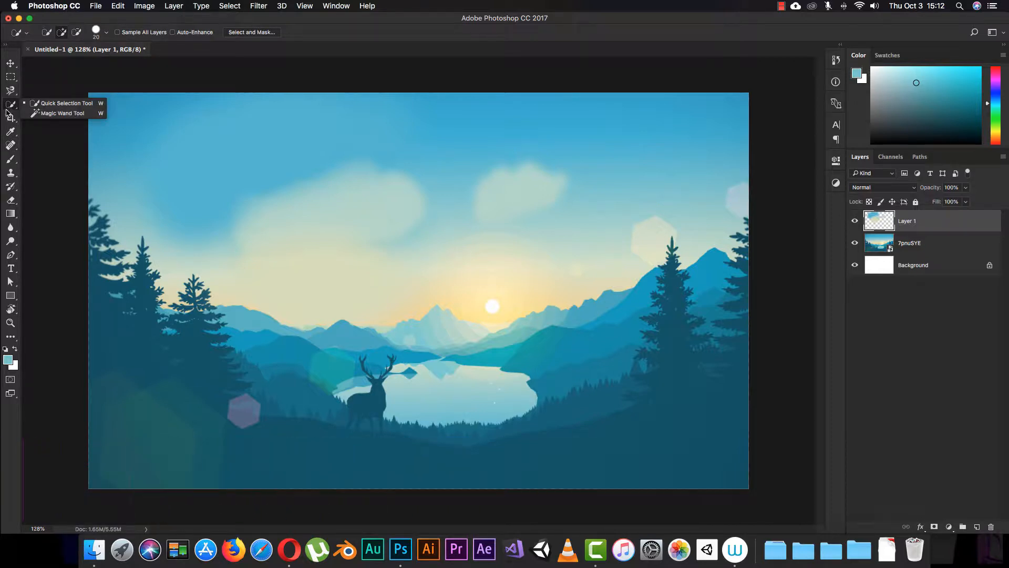
{"action": "left_click", "coordinate": [10, 108]}
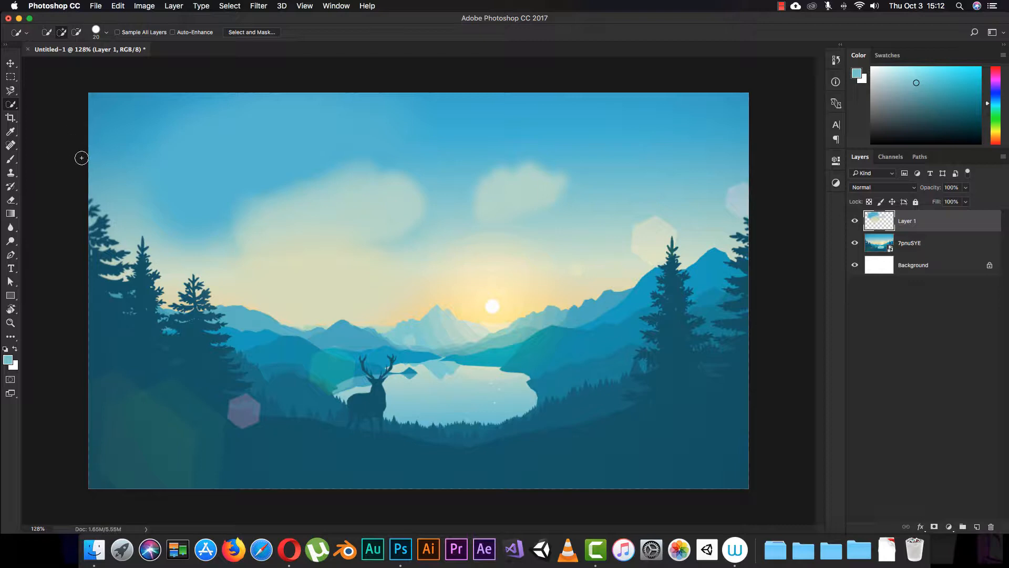
{"action": "left_click", "coordinate": [10, 149]}
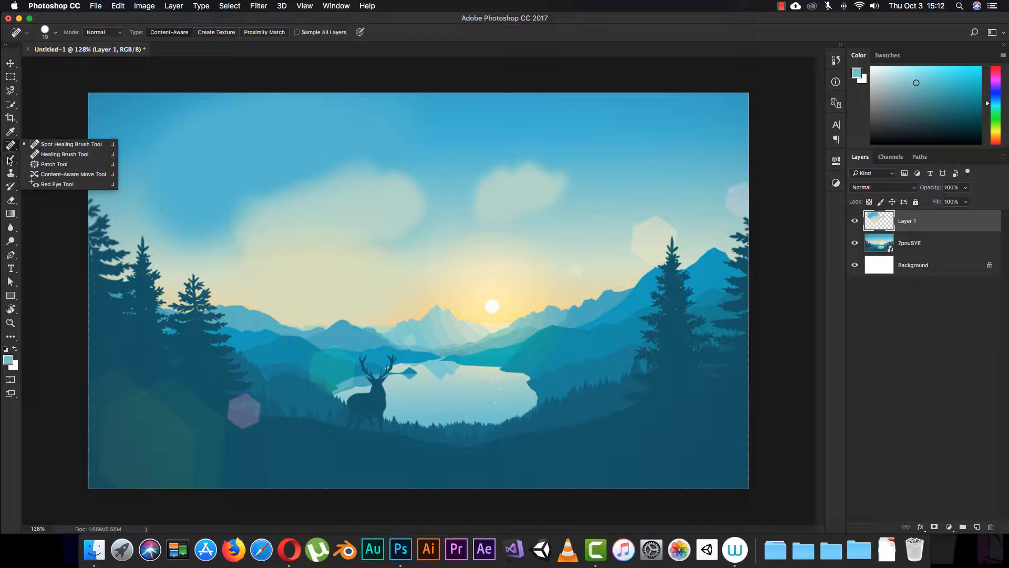
{"action": "left_click", "coordinate": [11, 159]}
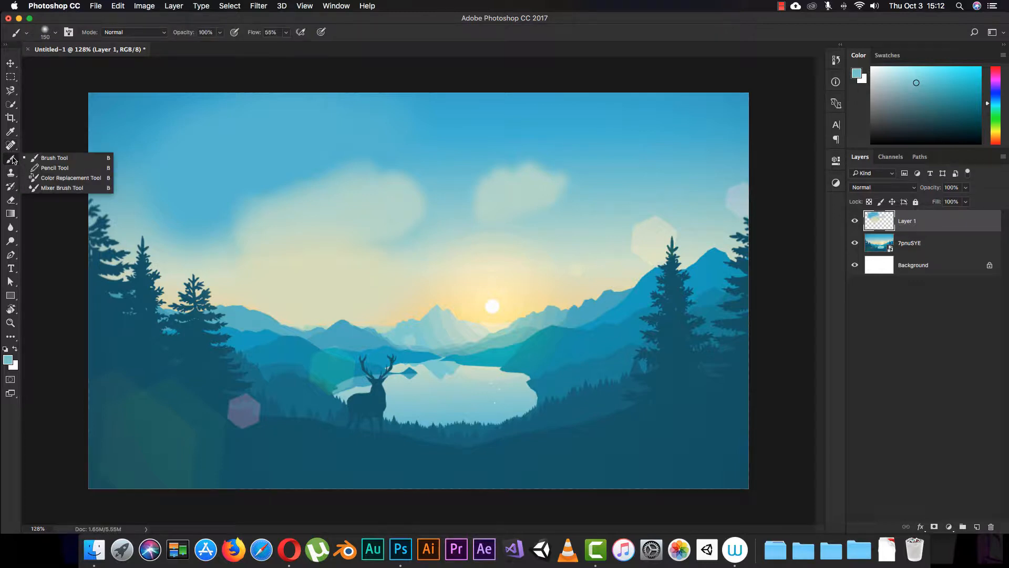
{"action": "left_click", "coordinate": [11, 160]}
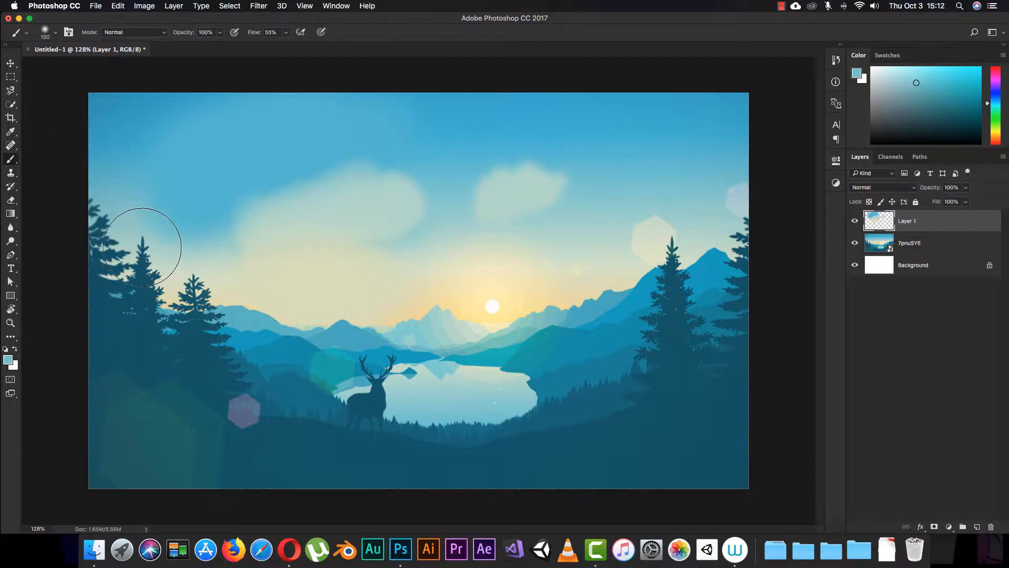
Activate the Spot Healing Brush and enlarge its size to about 48 px.
{"action": "left_click", "coordinate": [12, 144]}
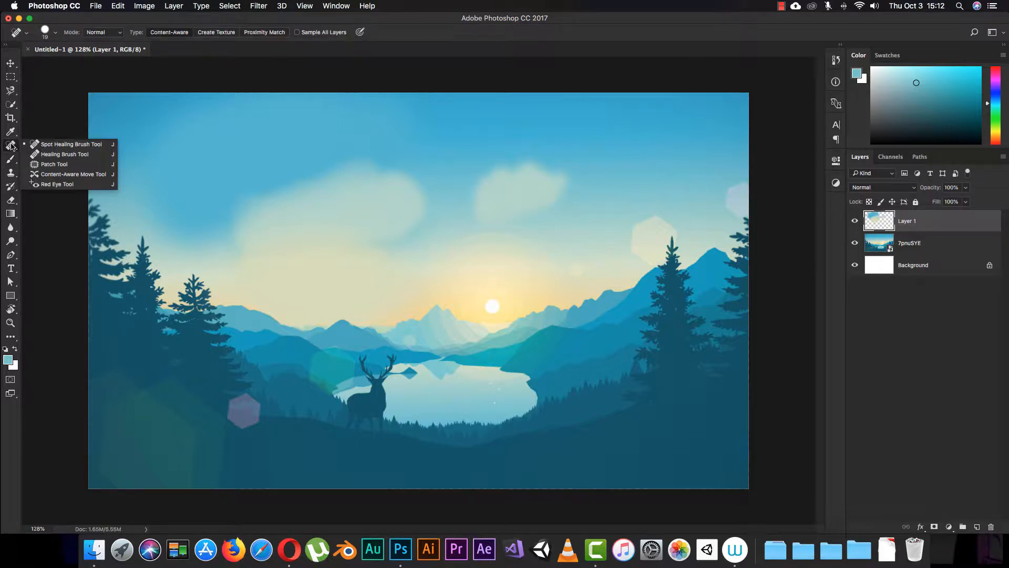
{"action": "left_click", "coordinate": [65, 144]}
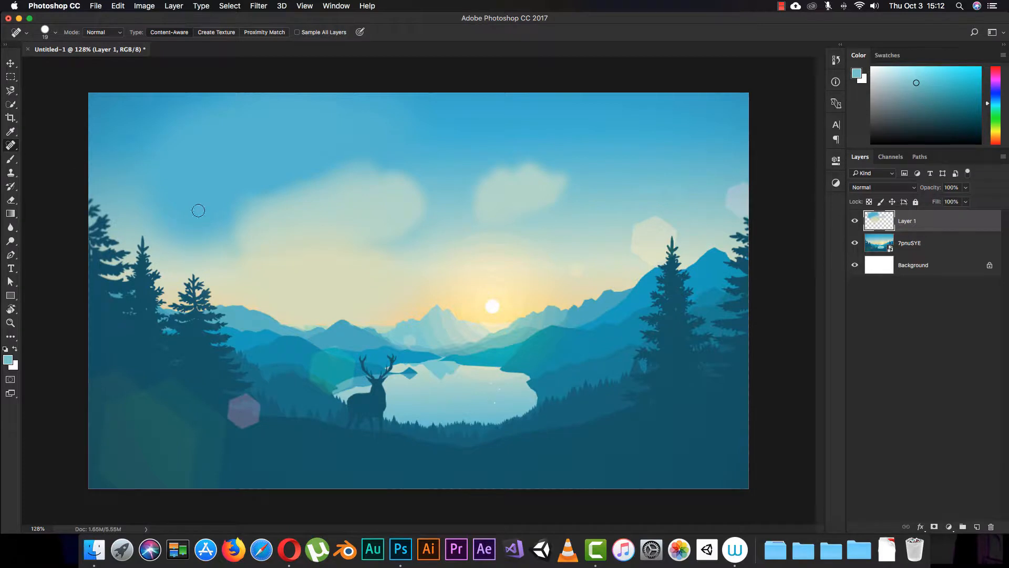
{"action": "right_click", "coordinate": [373, 196]}
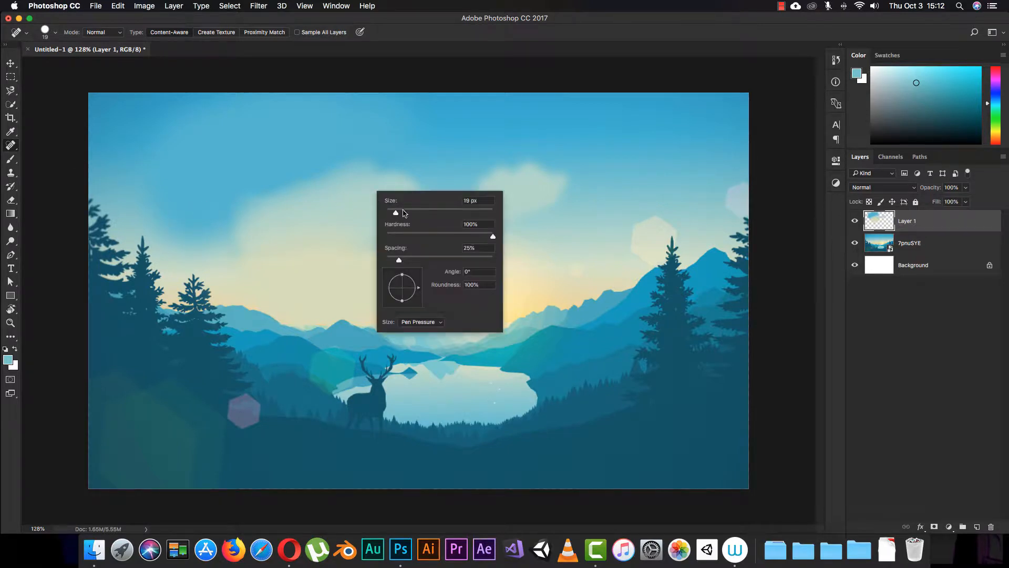
{"action": "left_click", "coordinate": [464, 34]}
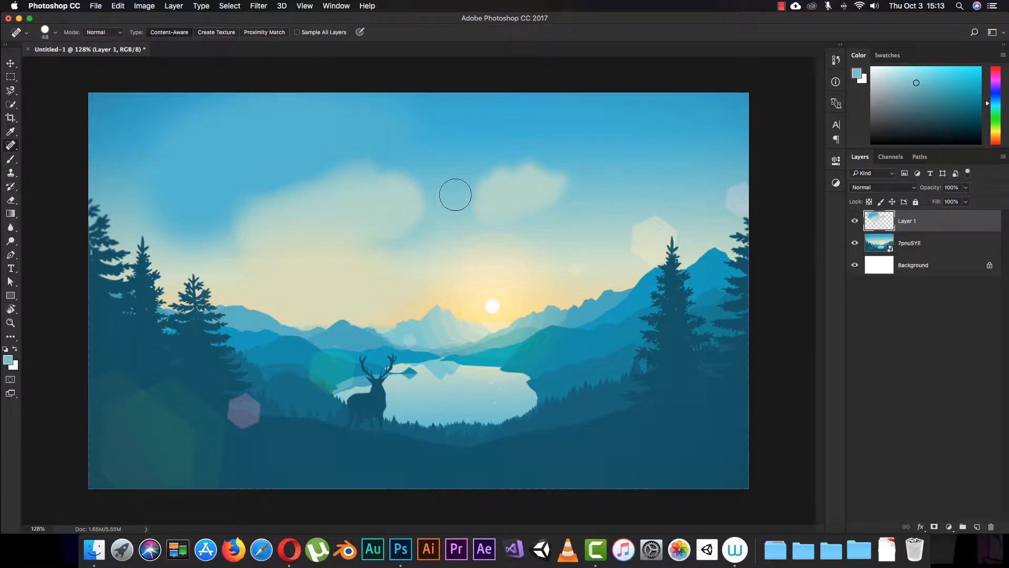
Merge Layer 1 and the 7pnuSYE layer into a single layer.
{"action": "left_click", "coordinate": [909, 245]}
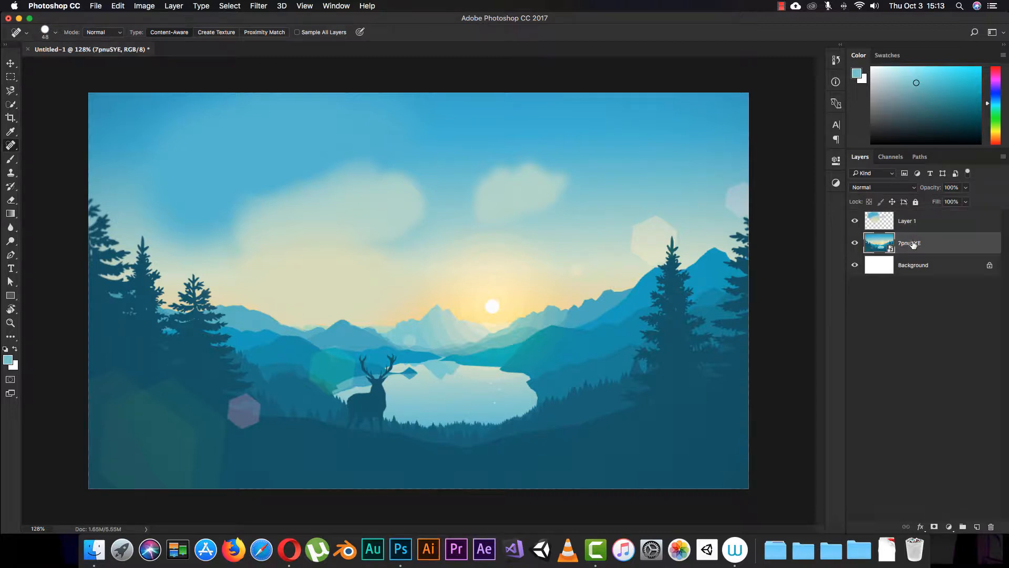
{"action": "left_click", "coordinate": [916, 227]}
{"action": "left_click", "coordinate": [913, 244]}
{"action": "right_click", "coordinate": [909, 247]}
{"action": "left_click", "coordinate": [867, 257]}
{"action": "left_click", "coordinate": [916, 232]}
{"action": "left_click", "coordinate": [916, 244], "text": "shift"}
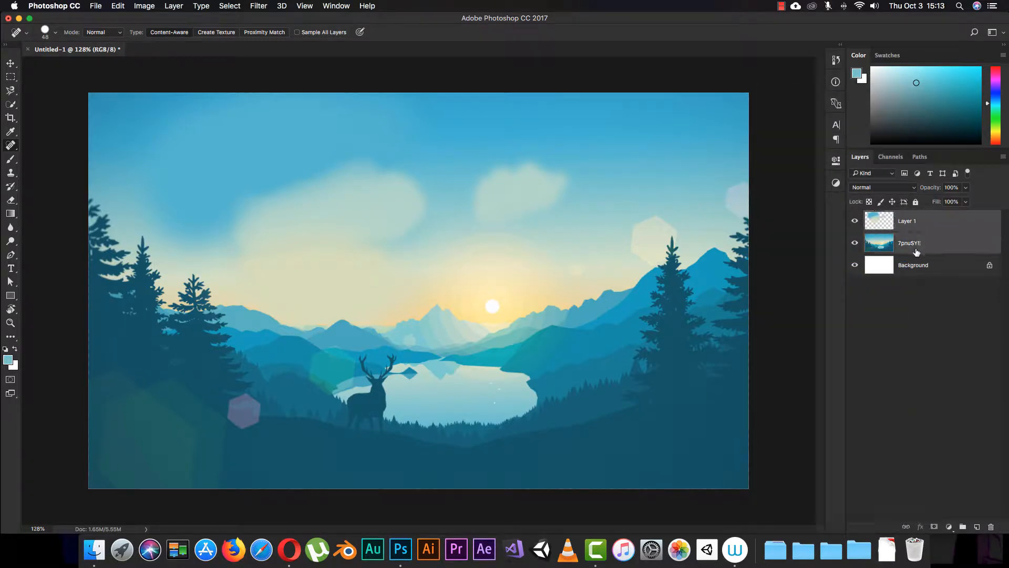
{"action": "right_click", "coordinate": [914, 244]}
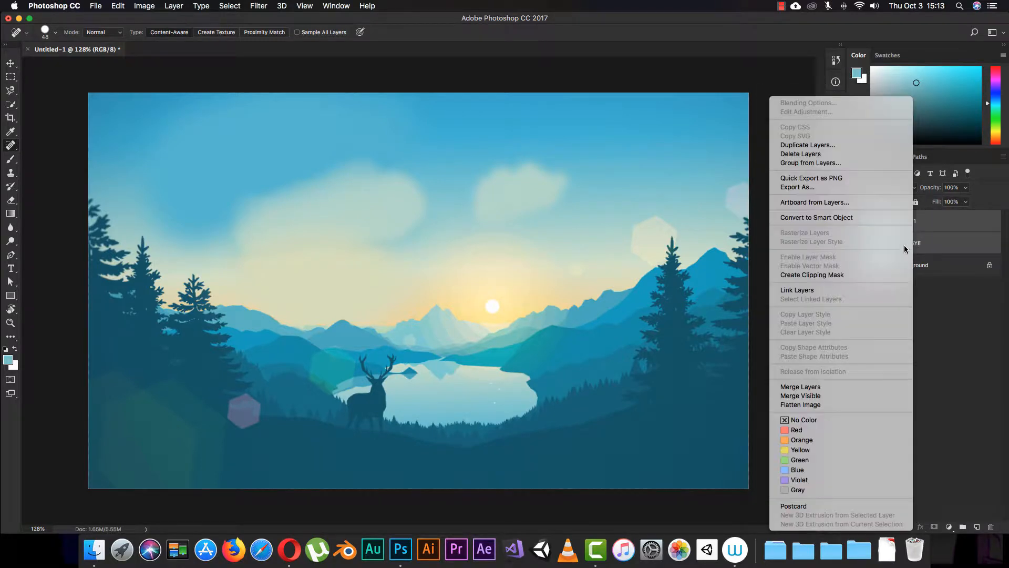
{"action": "left_click", "coordinate": [807, 387]}
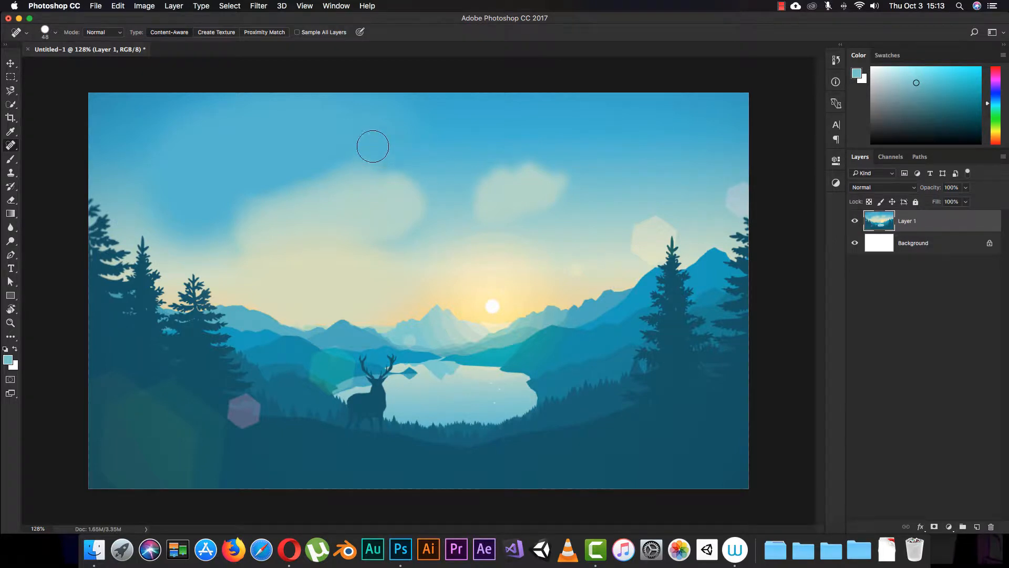
Paint over the large cloud's upper right edge with the Spot Healing Brush in Content-Aware mode.
{"action": "left_click", "coordinate": [10, 146]}
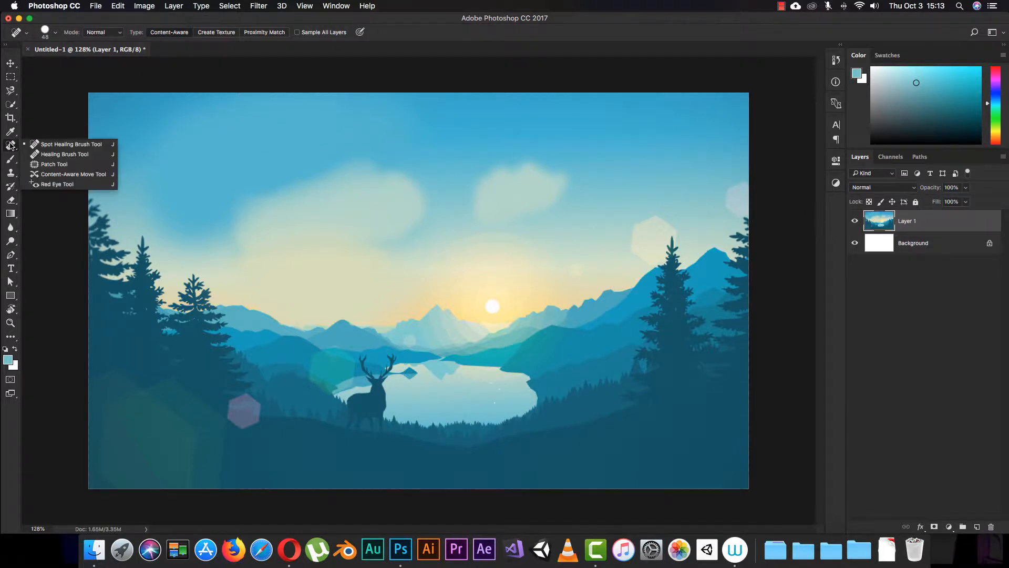
{"action": "left_click", "coordinate": [88, 144]}
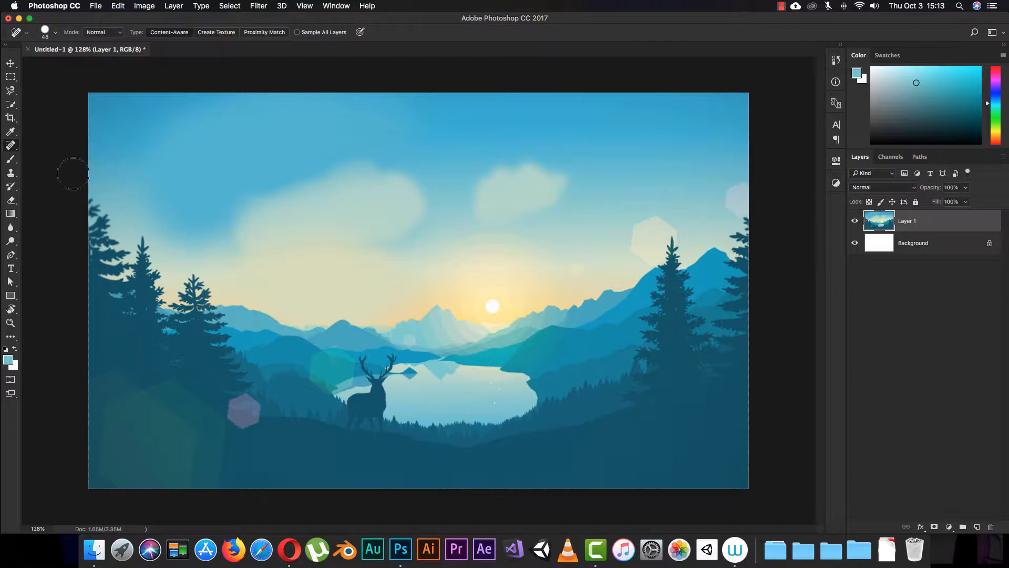
{"action": "right_click", "coordinate": [10, 147]}
{"action": "left_click", "coordinate": [68, 145]}
{"action": "mouse_move", "coordinate": [362, 166]}
{"action": "left_mouse_down"}
{"action": "mouse_move", "coordinate": [354, 172]}
{"action": "mouse_move", "coordinate": [373, 153]}
{"action": "mouse_move", "coordinate": [339, 184]}
{"action": "left_mouse_up"}
{"action": "mouse_move", "coordinate": [412, 159]}
{"action": "left_mouse_down"}
{"action": "mouse_move", "coordinate": [338, 193]}
{"action": "mouse_move", "coordinate": [390, 158]}
{"action": "mouse_move", "coordinate": [333, 170]}
{"action": "mouse_move", "coordinate": [335, 185]}
{"action": "mouse_move", "coordinate": [348, 181]}
{"action": "mouse_move", "coordinate": [337, 215]}
{"action": "left_mouse_up"}
{"action": "mouse_move", "coordinate": [408, 166]}
{"action": "left_mouse_down"}
{"action": "mouse_move", "coordinate": [323, 178]}
{"action": "mouse_move", "coordinate": [389, 194]}
{"action": "mouse_move", "coordinate": [415, 177]}
{"action": "mouse_move", "coordinate": [385, 198]}
{"action": "mouse_move", "coordinate": [403, 227]}
{"action": "mouse_move", "coordinate": [421, 169]}
{"action": "mouse_move", "coordinate": [384, 213]}
{"action": "left_mouse_up"}
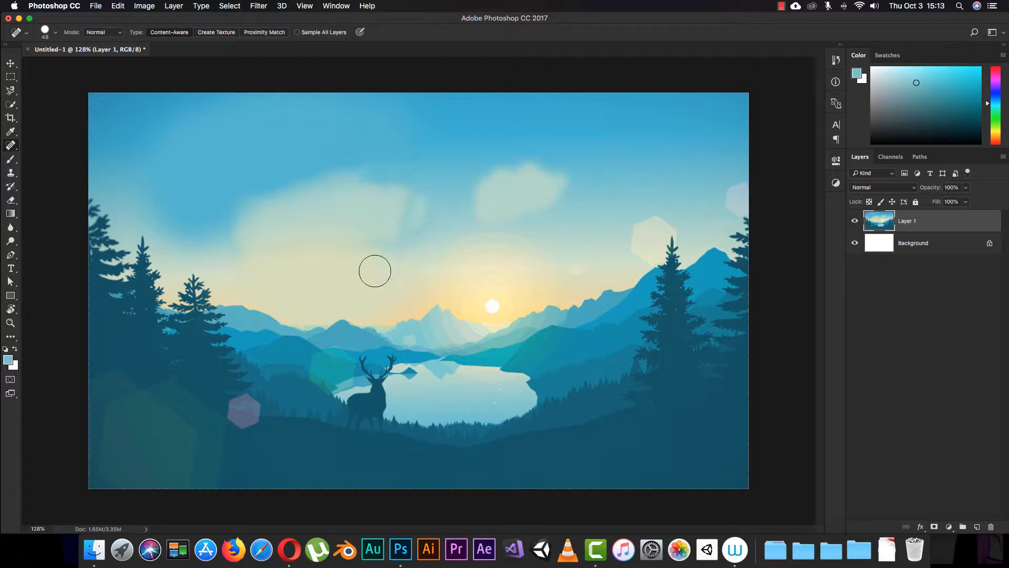
Clean up the large cloud's ragged right edge and the detached wisp beside it with further healing strokes.
{"action": "key", "text": "super+equal"}
{"action": "key", "text": "super+equal"}
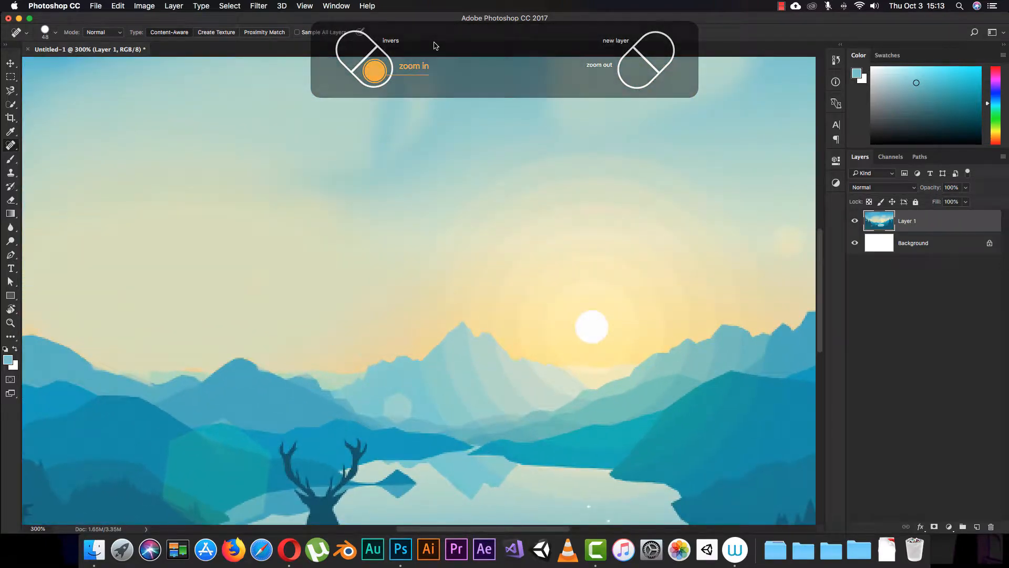
{"action": "left_click_drag", "start_coordinate": [371, 241], "coordinate": [366, 420]}
{"action": "left_click_drag", "start_coordinate": [366, 322], "coordinate": [365, 339]}
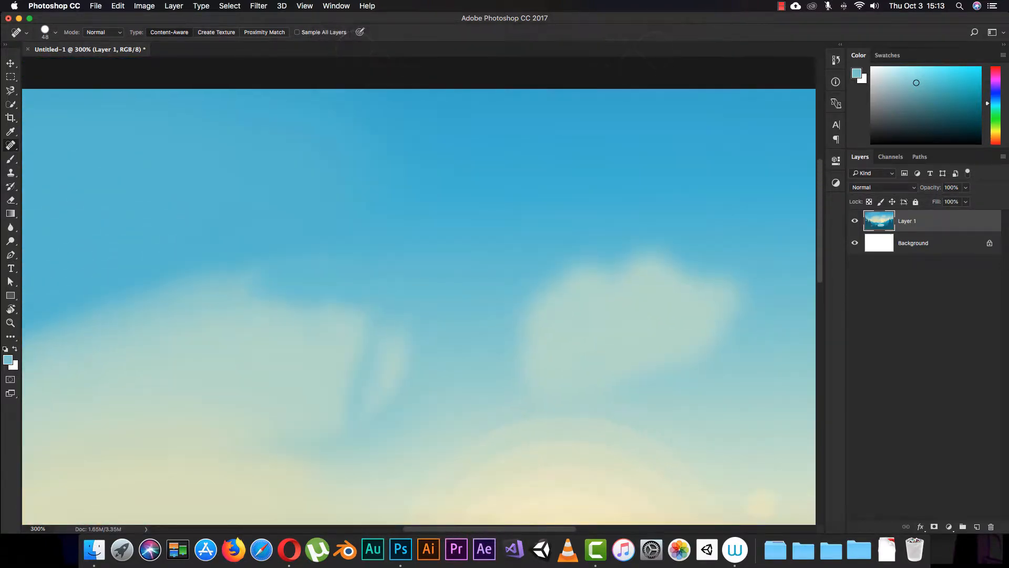
{"action": "mouse_move", "coordinate": [278, 257]}
{"action": "left_mouse_down"}
{"action": "mouse_move", "coordinate": [204, 284]}
{"action": "mouse_move", "coordinate": [275, 266]}
{"action": "mouse_move", "coordinate": [264, 304]}
{"action": "mouse_move", "coordinate": [278, 314]}
{"action": "mouse_move", "coordinate": [319, 323]}
{"action": "mouse_move", "coordinate": [345, 302]}
{"action": "mouse_move", "coordinate": [373, 309]}
{"action": "mouse_move", "coordinate": [393, 333]}
{"action": "mouse_move", "coordinate": [385, 388]}
{"action": "mouse_move", "coordinate": [353, 362]}
{"action": "mouse_move", "coordinate": [371, 338]}
{"action": "mouse_move", "coordinate": [341, 380]}
{"action": "mouse_move", "coordinate": [236, 284]}
{"action": "mouse_move", "coordinate": [201, 292]}
{"action": "mouse_move", "coordinate": [219, 288]}
{"action": "mouse_move", "coordinate": [309, 358]}
{"action": "mouse_move", "coordinate": [365, 377]}
{"action": "mouse_move", "coordinate": [368, 341]}
{"action": "left_mouse_up"}
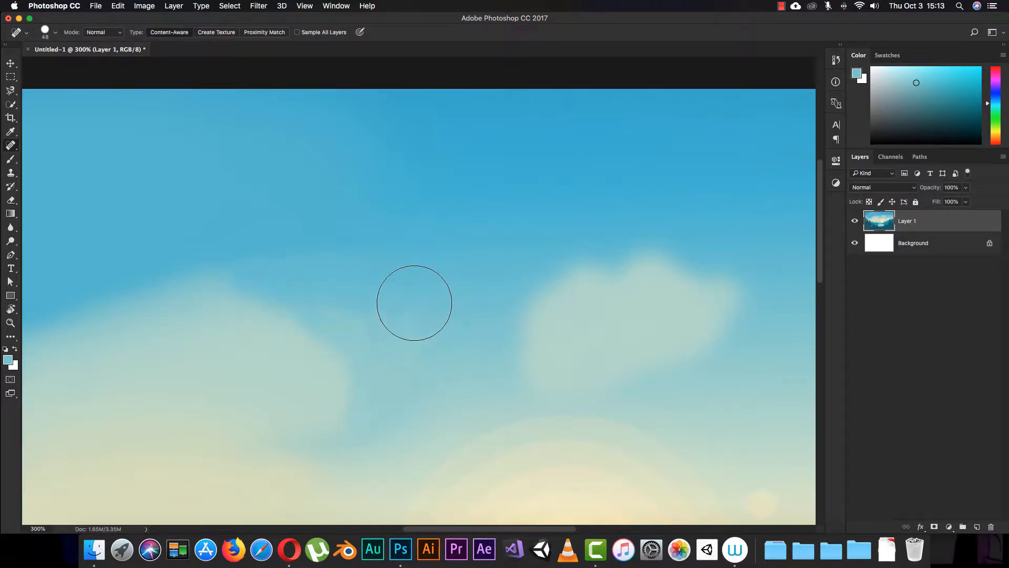
{"action": "mouse_move", "coordinate": [322, 297]}
{"action": "left_mouse_down"}
{"action": "mouse_move", "coordinate": [361, 338]}
{"action": "mouse_move", "coordinate": [332, 327]}
{"action": "left_mouse_up"}
{"action": "mouse_move", "coordinate": [257, 263]}
{"action": "left_mouse_down"}
{"action": "mouse_move", "coordinate": [392, 334]}
{"action": "mouse_move", "coordinate": [401, 364]}
{"action": "mouse_move", "coordinate": [409, 318]}
{"action": "left_mouse_up"}
{"action": "left_click_drag", "start_coordinate": [395, 371], "coordinate": [399, 331]}
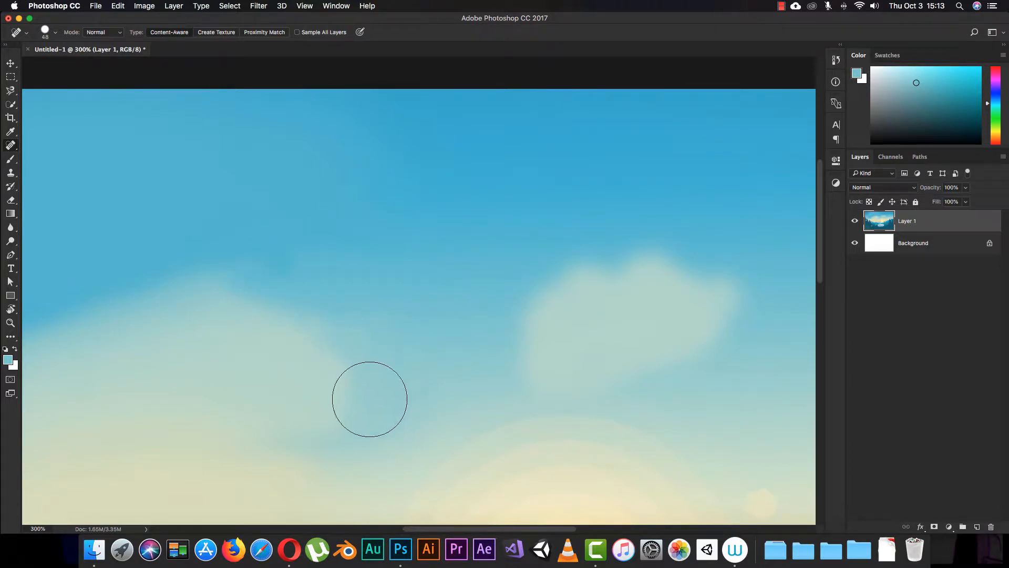
Heal the tip of the large cloud with the Spot Healing Brush, blending it into the sky.
{"action": "right_click", "coordinate": [16, 146]}
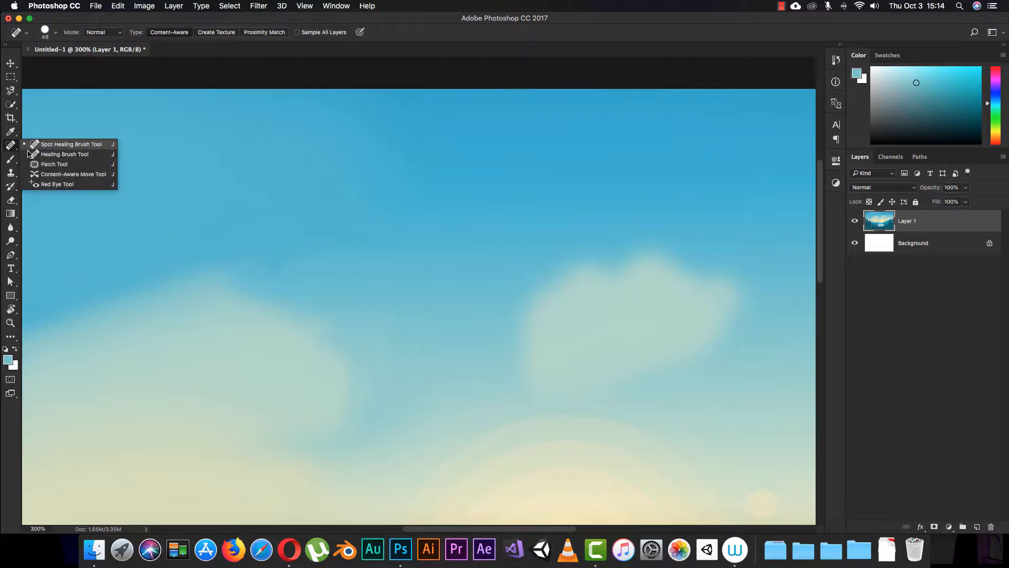
{"action": "left_click", "coordinate": [46, 146]}
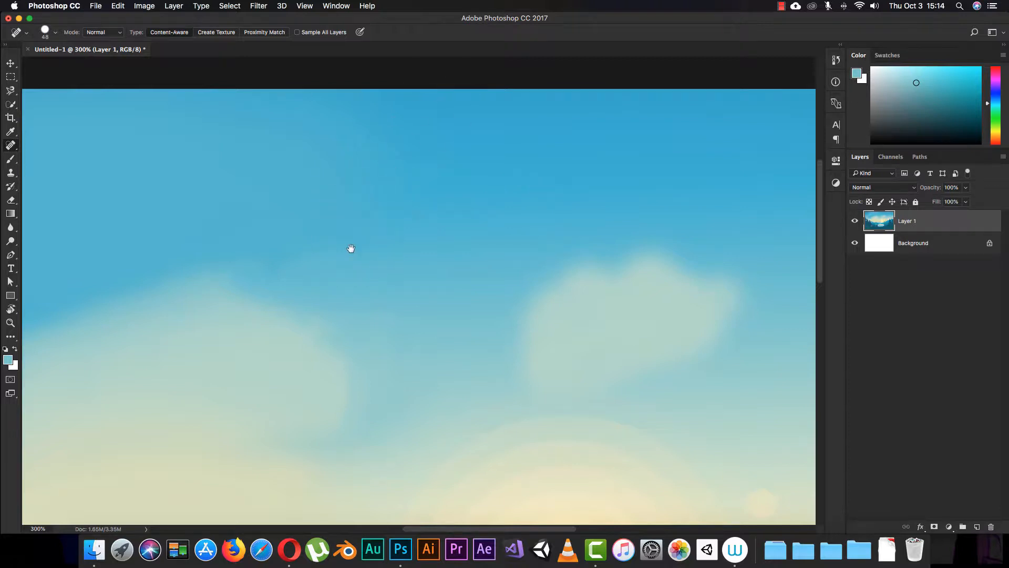
{"action": "left_click_drag", "start_coordinate": [349, 248], "coordinate": [459, 262]}
{"action": "key", "text": "super+minus"}
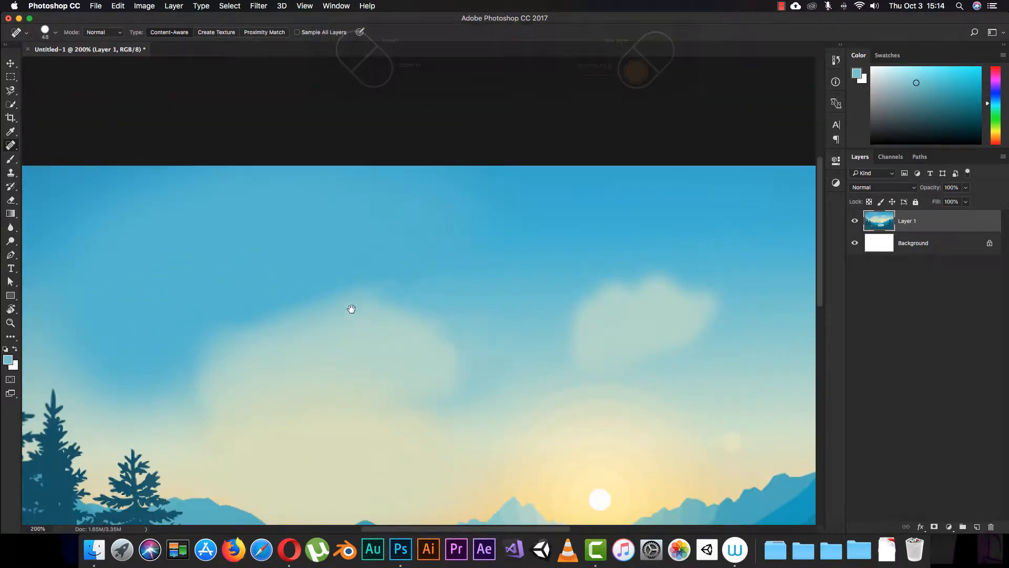
{"action": "mouse_move", "coordinate": [352, 308]}
{"action": "left_mouse_down"}
{"action": "mouse_move", "coordinate": [468, 228]}
{"action": "mouse_move", "coordinate": [497, 226]}
{"action": "mouse_move", "coordinate": [376, 257]}
{"action": "mouse_move", "coordinate": [412, 266]}
{"action": "mouse_move", "coordinate": [399, 275]}
{"action": "mouse_move", "coordinate": [418, 250]}
{"action": "mouse_move", "coordinate": [421, 263]}
{"action": "mouse_move", "coordinate": [413, 255]}
{"action": "left_mouse_up"}
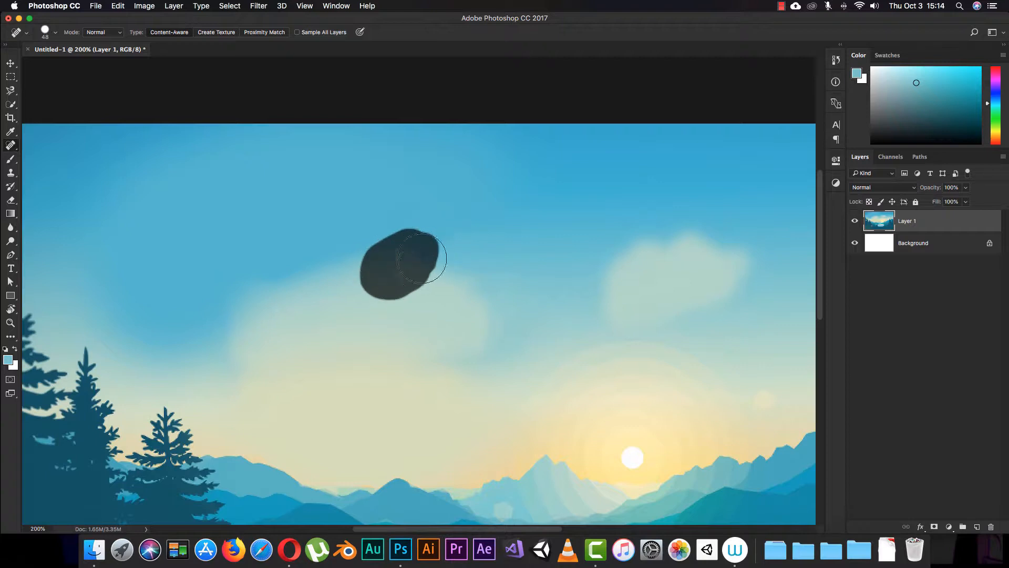
{"action": "mouse_move", "coordinate": [407, 267]}
{"action": "left_mouse_down"}
{"action": "mouse_move", "coordinate": [422, 250]}
{"action": "mouse_move", "coordinate": [395, 256]}
{"action": "left_mouse_up"}
{"action": "left_click_drag", "start_coordinate": [410, 272], "coordinate": [411, 271]}
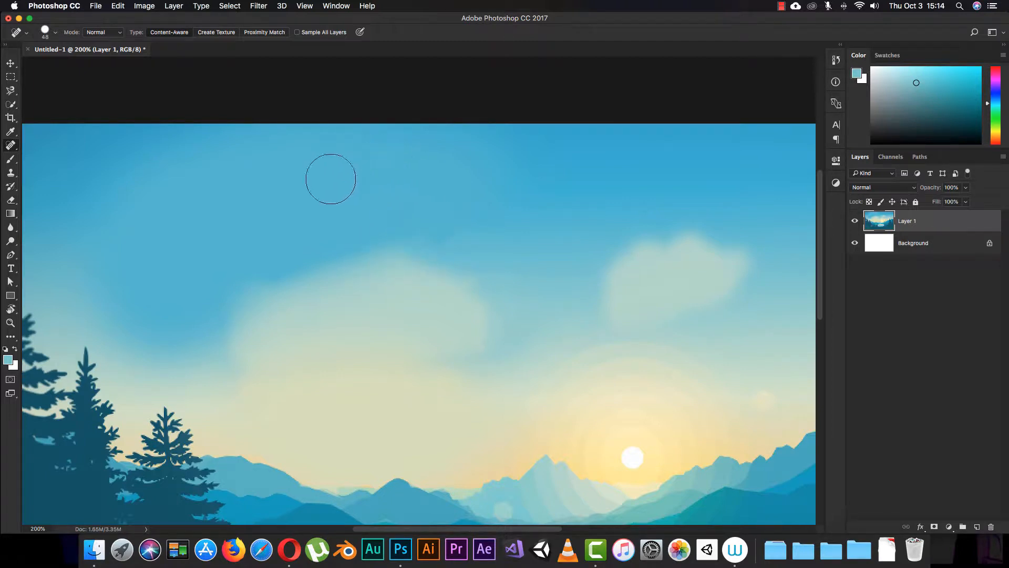
Brush healing strokes along the large cloud's upper left edge, working from its peak down to its left end.
{"action": "left_click_drag", "start_coordinate": [396, 239], "coordinate": [366, 264]}
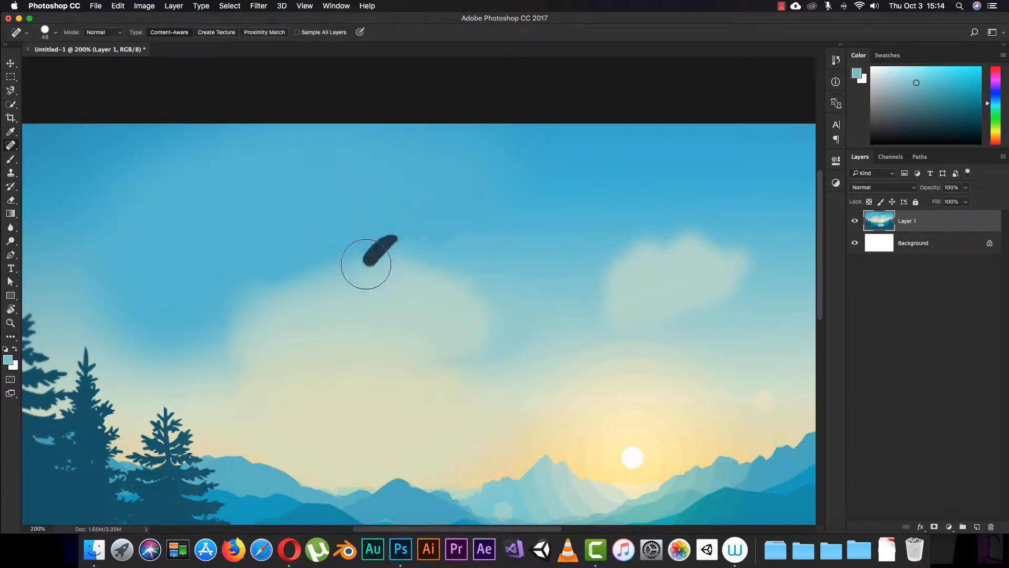
{"action": "mouse_move", "coordinate": [389, 210]}
{"action": "left_mouse_down"}
{"action": "mouse_move", "coordinate": [375, 273]}
{"action": "mouse_move", "coordinate": [408, 219]}
{"action": "mouse_move", "coordinate": [362, 295]}
{"action": "mouse_move", "coordinate": [399, 208]}
{"action": "mouse_move", "coordinate": [363, 306]}
{"action": "mouse_move", "coordinate": [388, 257]}
{"action": "mouse_move", "coordinate": [356, 297]}
{"action": "left_mouse_up"}
{"action": "mouse_move", "coordinate": [365, 244]}
{"action": "left_mouse_down"}
{"action": "mouse_move", "coordinate": [361, 253]}
{"action": "mouse_move", "coordinate": [342, 230]}
{"action": "mouse_move", "coordinate": [310, 315]}
{"action": "left_mouse_up"}
{"action": "left_click_drag", "start_coordinate": [342, 226], "coordinate": [308, 319]}
{"action": "mouse_move", "coordinate": [329, 239]}
{"action": "left_mouse_down"}
{"action": "mouse_move", "coordinate": [308, 277]}
{"action": "mouse_move", "coordinate": [309, 232]}
{"action": "mouse_move", "coordinate": [286, 315]}
{"action": "left_mouse_up"}
{"action": "mouse_move", "coordinate": [284, 247]}
{"action": "left_mouse_down"}
{"action": "mouse_move", "coordinate": [256, 267]}
{"action": "mouse_move", "coordinate": [253, 318]}
{"action": "left_mouse_up"}
{"action": "mouse_move", "coordinate": [253, 279]}
{"action": "left_mouse_down"}
{"action": "mouse_move", "coordinate": [259, 336]}
{"action": "mouse_move", "coordinate": [275, 326]}
{"action": "mouse_move", "coordinate": [247, 328]}
{"action": "left_mouse_up"}
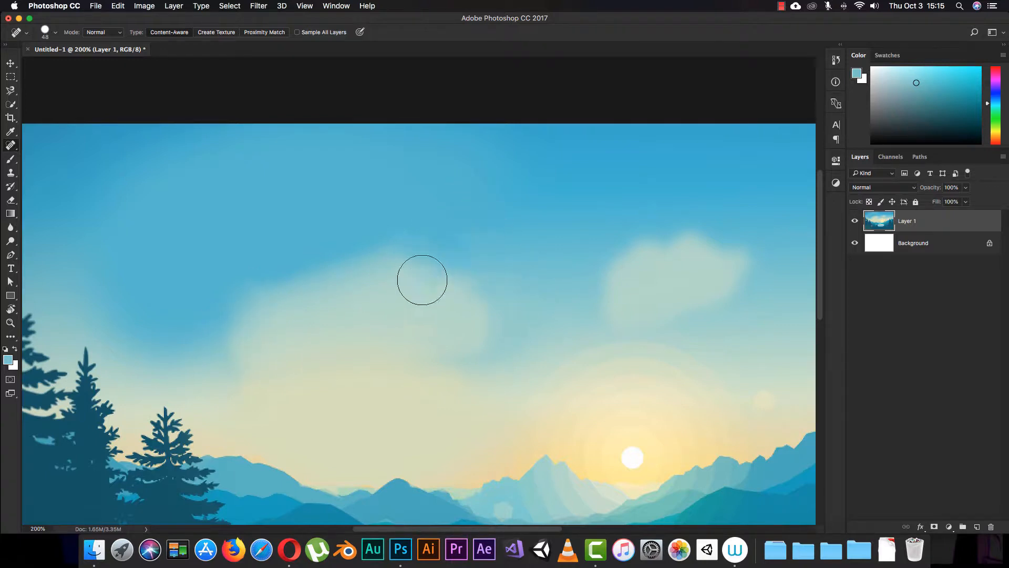
Touch up the sky just above the large cloud's peak with small healing dabs and a short stroke.
{"action": "left_click", "coordinate": [428, 225]}
{"action": "left_click", "coordinate": [412, 219]}
{"action": "left_click", "coordinate": [412, 216]}
{"action": "left_click", "coordinate": [407, 221]}
{"action": "mouse_move", "coordinate": [408, 223]}
{"action": "left_mouse_down"}
{"action": "mouse_move", "coordinate": [390, 277]}
{"action": "mouse_move", "coordinate": [374, 286]}
{"action": "left_mouse_up"}
{"action": "left_click", "coordinate": [408, 226]}
{"action": "left_click", "coordinate": [407, 223]}
Try to heal the glow rings above the sun with Spot Healing Brush strokes.
{"action": "mouse_move", "coordinate": [632, 422]}
{"action": "left_mouse_down"}
{"action": "mouse_move", "coordinate": [642, 405]}
{"action": "mouse_move", "coordinate": [620, 426]}
{"action": "mouse_move", "coordinate": [638, 432]}
{"action": "mouse_move", "coordinate": [640, 383]}
{"action": "left_mouse_up"}
{"action": "scroll", "coordinate": [514, 268], "scroll_direction": "up", "scroll_amount": 3}
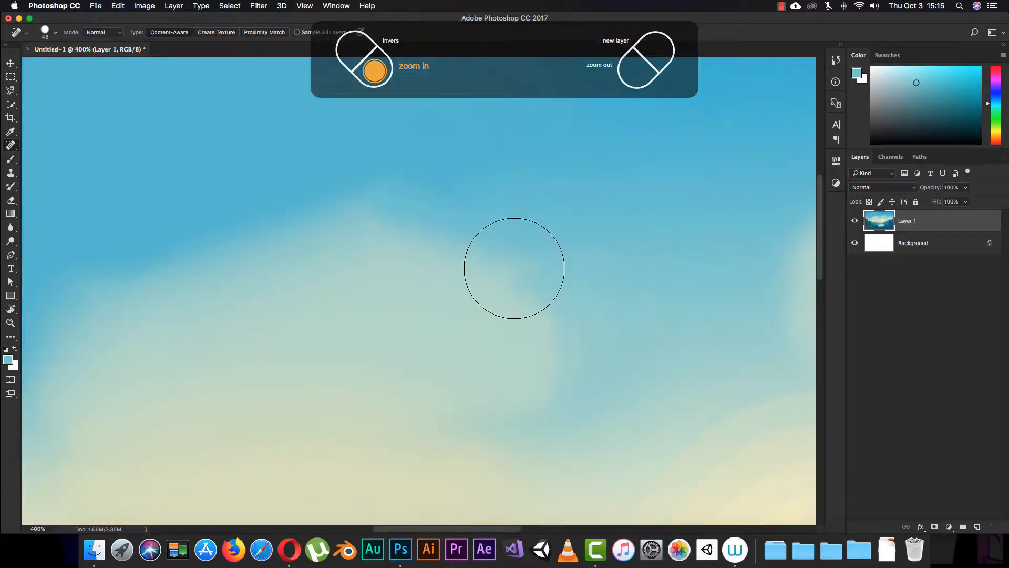
{"action": "left_click_drag", "start_coordinate": [657, 494], "coordinate": [441, 327]}
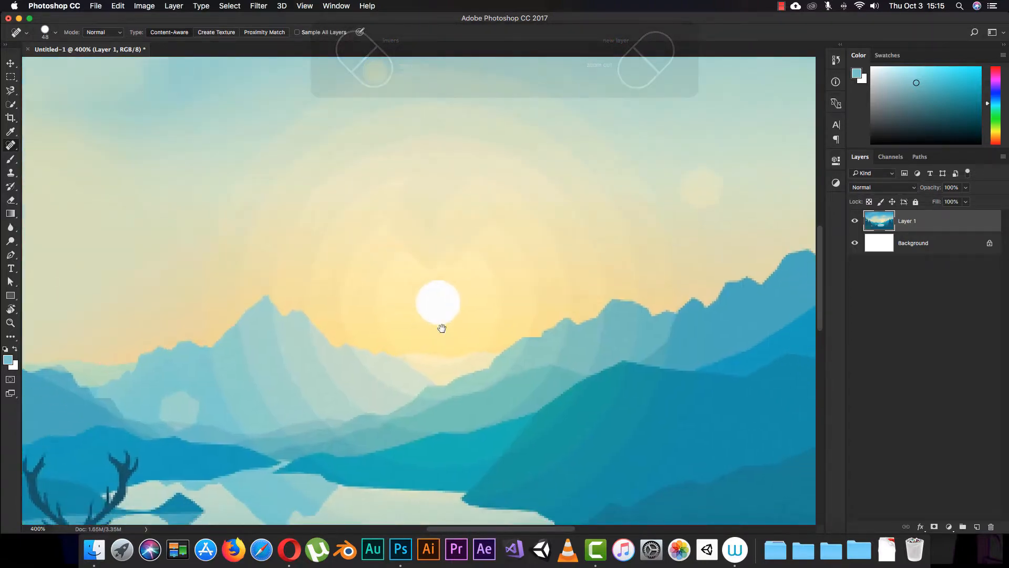
{"action": "left_click_drag", "start_coordinate": [577, 417], "coordinate": [626, 518]}
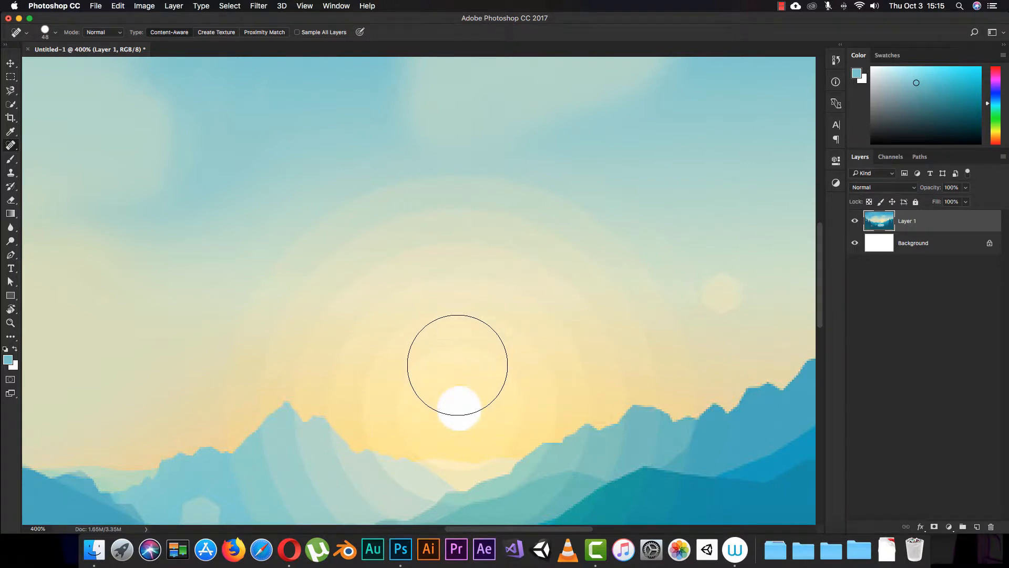
{"action": "mouse_move", "coordinate": [460, 363]}
{"action": "left_mouse_down"}
{"action": "mouse_move", "coordinate": [477, 252]}
{"action": "mouse_move", "coordinate": [468, 315]}
{"action": "mouse_move", "coordinate": [479, 342]}
{"action": "left_mouse_up"}
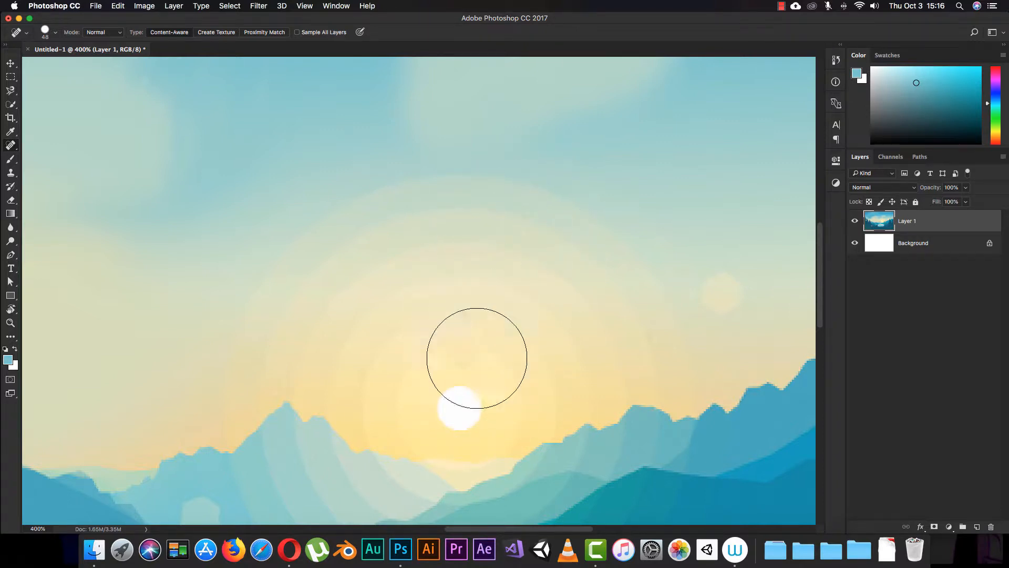
{"action": "left_click_drag", "start_coordinate": [475, 353], "coordinate": [547, 263]}
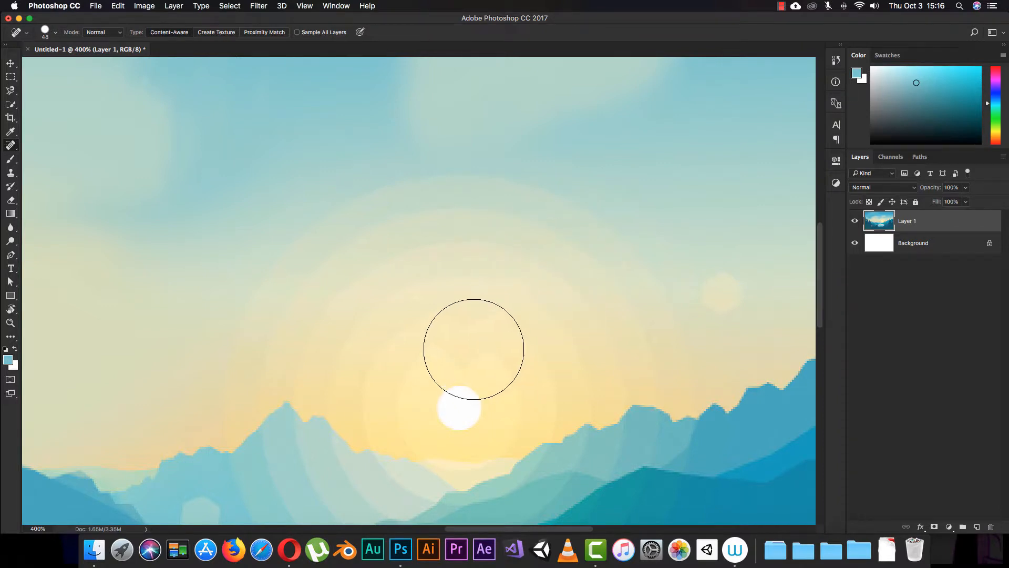
{"action": "mouse_move", "coordinate": [473, 349]}
{"action": "left_mouse_down"}
{"action": "mouse_move", "coordinate": [455, 312]}
{"action": "mouse_move", "coordinate": [436, 356]}
{"action": "mouse_move", "coordinate": [483, 317]}
{"action": "mouse_move", "coordinate": [462, 347]}
{"action": "left_mouse_up"}
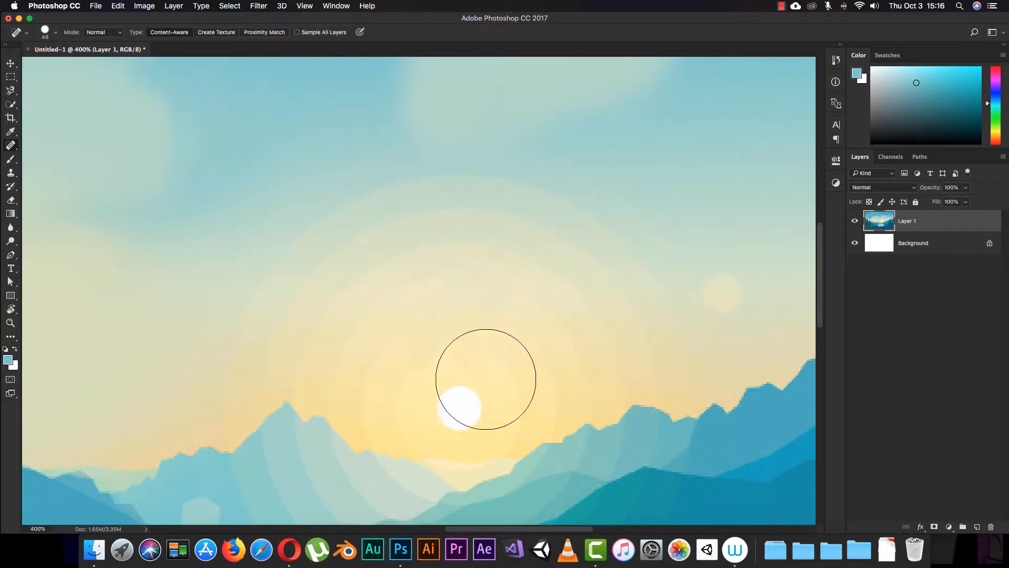
{"action": "mouse_move", "coordinate": [457, 302]}
{"action": "left_mouse_down"}
{"action": "mouse_move", "coordinate": [386, 366]}
{"action": "mouse_move", "coordinate": [379, 320]}
{"action": "mouse_move", "coordinate": [389, 274]}
{"action": "mouse_move", "coordinate": [370, 340]}
{"action": "mouse_move", "coordinate": [495, 323]}
{"action": "mouse_move", "coordinate": [506, 292]}
{"action": "mouse_move", "coordinate": [531, 339]}
{"action": "mouse_move", "coordinate": [554, 254]}
{"action": "left_mouse_up"}
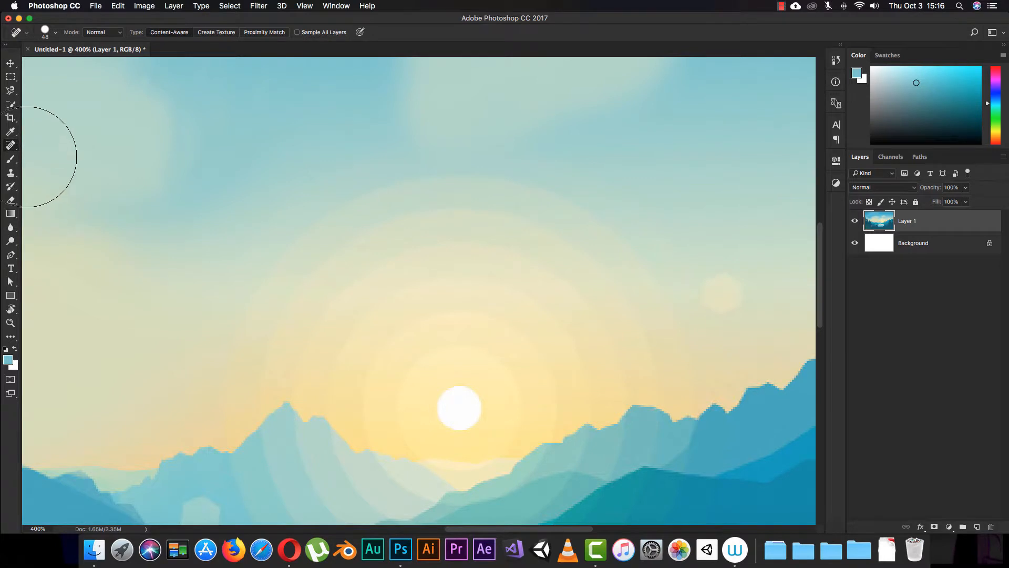
Try more Spot Healing Brush strokes on the glow directly above the sun, undoing each attempt.
{"action": "right_click", "coordinate": [11, 147]}
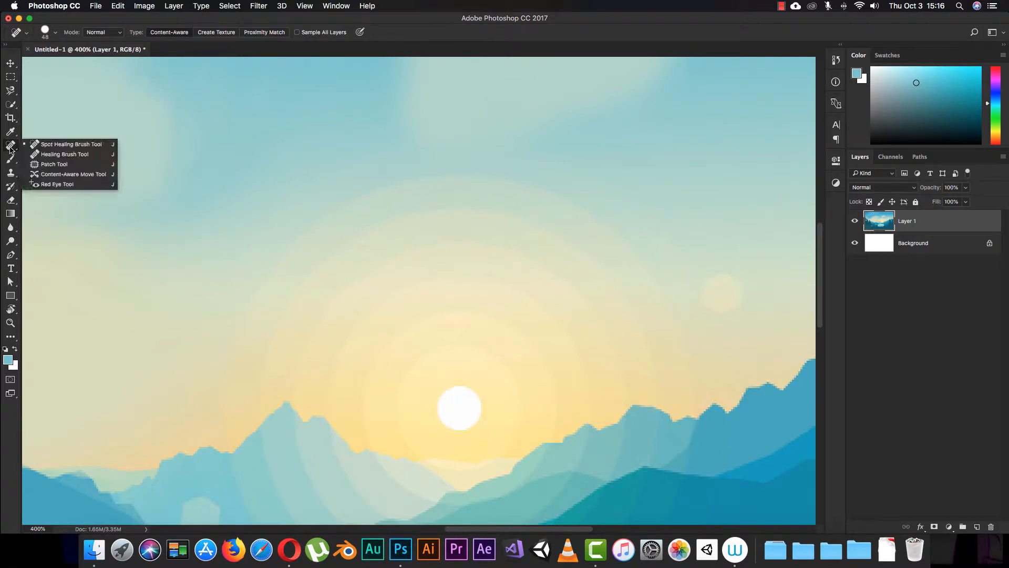
{"action": "left_click", "coordinate": [58, 147]}
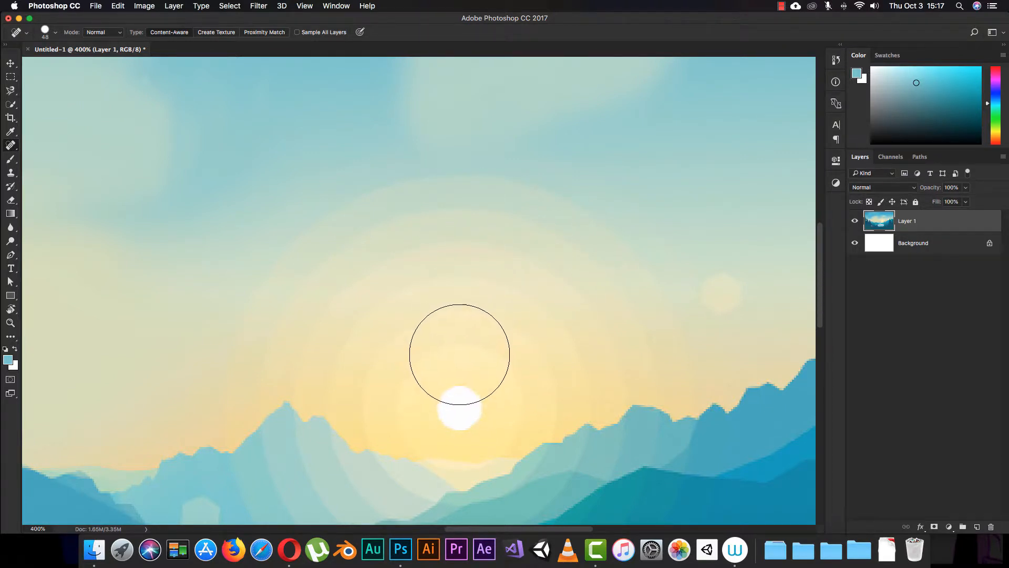
{"action": "mouse_move", "coordinate": [467, 355]}
{"action": "left_mouse_down"}
{"action": "mouse_move", "coordinate": [459, 254]}
{"action": "mouse_move", "coordinate": [462, 343]}
{"action": "mouse_move", "coordinate": [476, 213]}
{"action": "mouse_move", "coordinate": [468, 349]}
{"action": "mouse_move", "coordinate": [475, 224]}
{"action": "mouse_move", "coordinate": [461, 362]}
{"action": "mouse_move", "coordinate": [448, 349]}
{"action": "mouse_move", "coordinate": [461, 365]}
{"action": "left_mouse_up"}
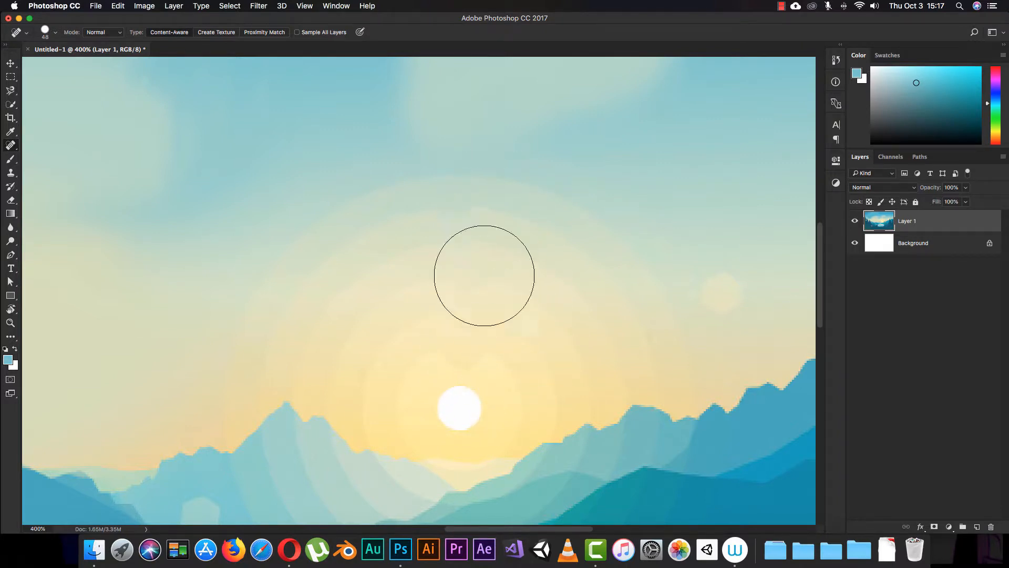
{"action": "key", "text": "super+z"}
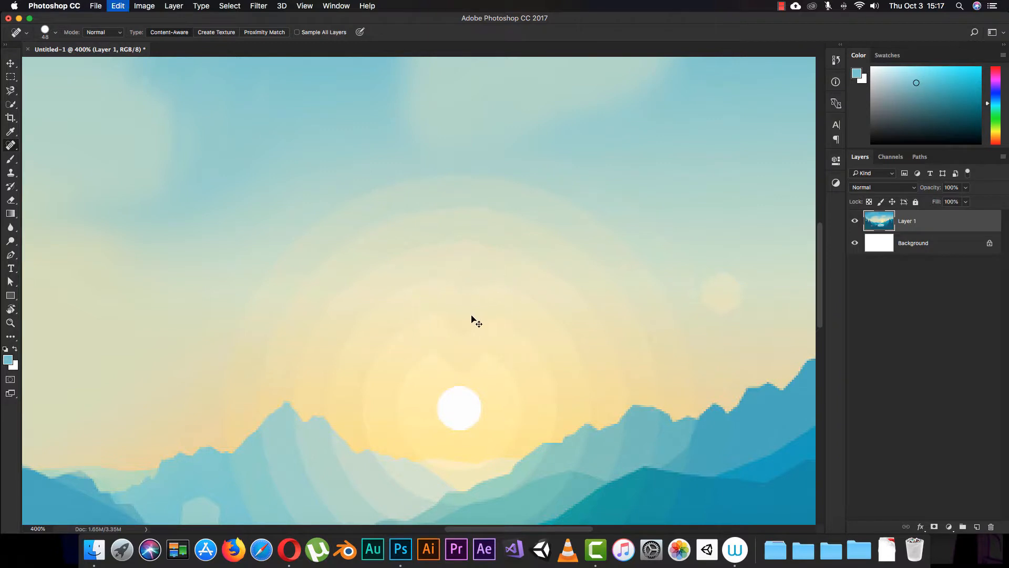
{"action": "right_click", "coordinate": [11, 148]}
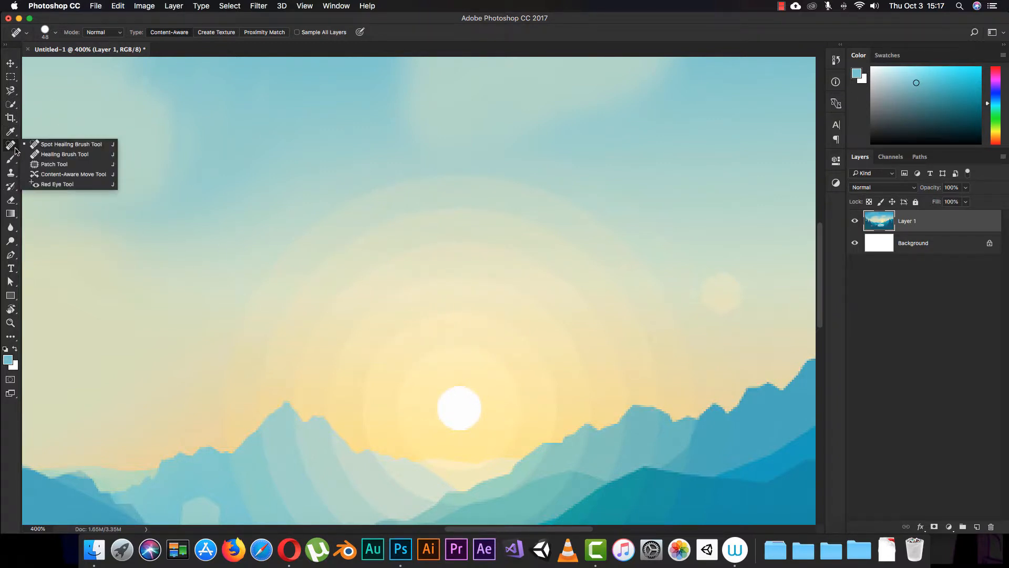
{"action": "left_click", "coordinate": [89, 146]}
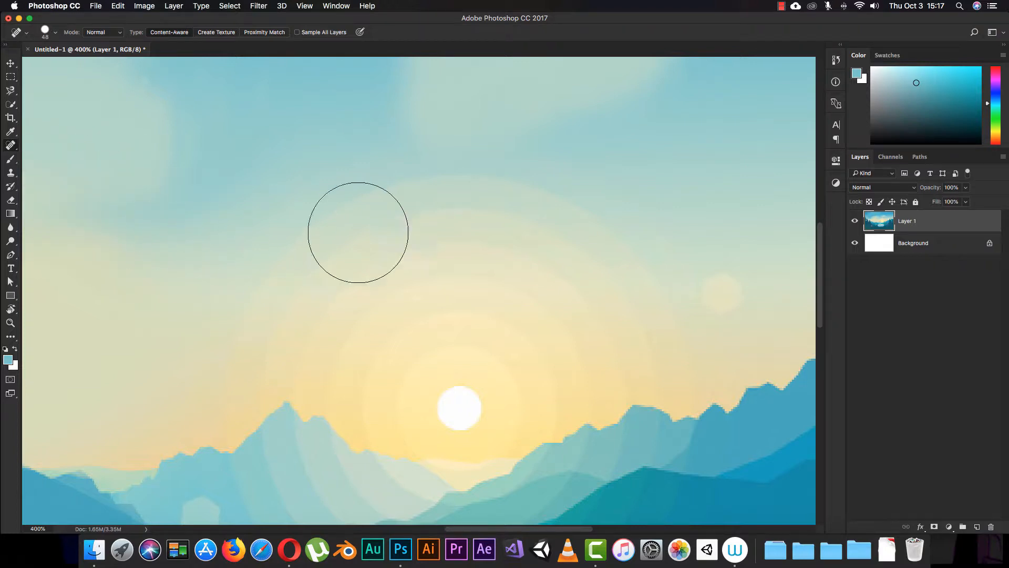
{"action": "mouse_move", "coordinate": [459, 355]}
{"action": "left_mouse_down"}
{"action": "mouse_move", "coordinate": [461, 313]}
{"action": "mouse_move", "coordinate": [464, 325]}
{"action": "mouse_move", "coordinate": [452, 322]}
{"action": "mouse_move", "coordinate": [477, 301]}
{"action": "mouse_move", "coordinate": [488, 246]}
{"action": "mouse_move", "coordinate": [480, 282]}
{"action": "mouse_move", "coordinate": [463, 255]}
{"action": "mouse_move", "coordinate": [483, 225]}
{"action": "mouse_move", "coordinate": [484, 267]}
{"action": "mouse_move", "coordinate": [450, 356]}
{"action": "mouse_move", "coordinate": [414, 307]}
{"action": "mouse_move", "coordinate": [462, 253]}
{"action": "mouse_move", "coordinate": [444, 330]}
{"action": "mouse_move", "coordinate": [450, 226]}
{"action": "mouse_move", "coordinate": [481, 234]}
{"action": "mouse_move", "coordinate": [453, 259]}
{"action": "mouse_move", "coordinate": [494, 249]}
{"action": "mouse_move", "coordinate": [472, 340]}
{"action": "mouse_move", "coordinate": [461, 324]}
{"action": "mouse_move", "coordinate": [510, 262]}
{"action": "mouse_move", "coordinate": [485, 220]}
{"action": "mouse_move", "coordinate": [505, 302]}
{"action": "mouse_move", "coordinate": [475, 334]}
{"action": "mouse_move", "coordinate": [470, 354]}
{"action": "mouse_move", "coordinate": [486, 353]}
{"action": "mouse_move", "coordinate": [521, 295]}
{"action": "mouse_move", "coordinate": [503, 255]}
{"action": "mouse_move", "coordinate": [460, 249]}
{"action": "mouse_move", "coordinate": [432, 288]}
{"action": "mouse_move", "coordinate": [467, 236]}
{"action": "mouse_move", "coordinate": [438, 244]}
{"action": "mouse_move", "coordinate": [474, 325]}
{"action": "mouse_move", "coordinate": [476, 242]}
{"action": "mouse_move", "coordinate": [476, 289]}
{"action": "left_mouse_up"}
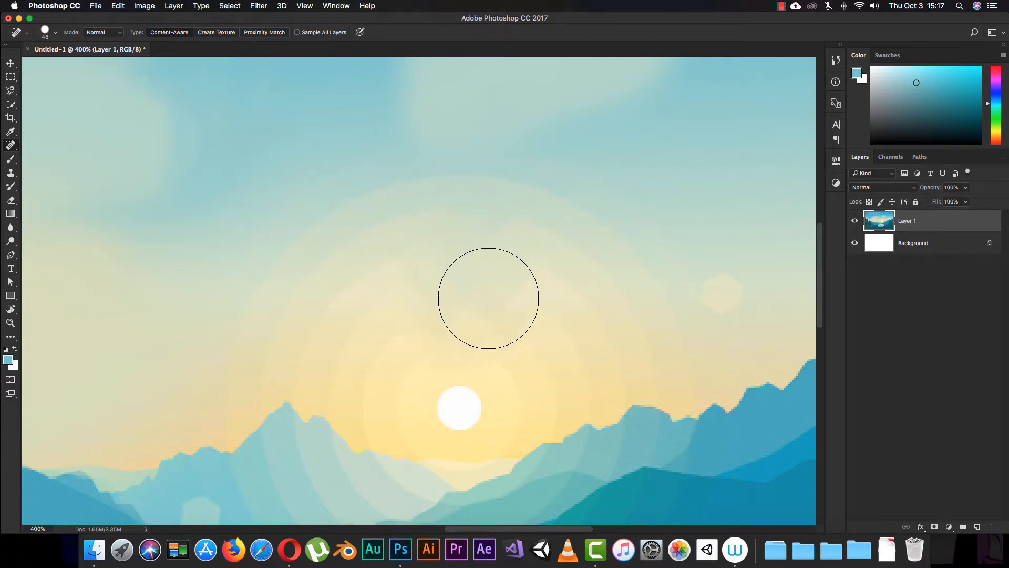
Switch to the Healing Brush Tool and dismiss the source point alert.
{"action": "right_click", "coordinate": [11, 145]}
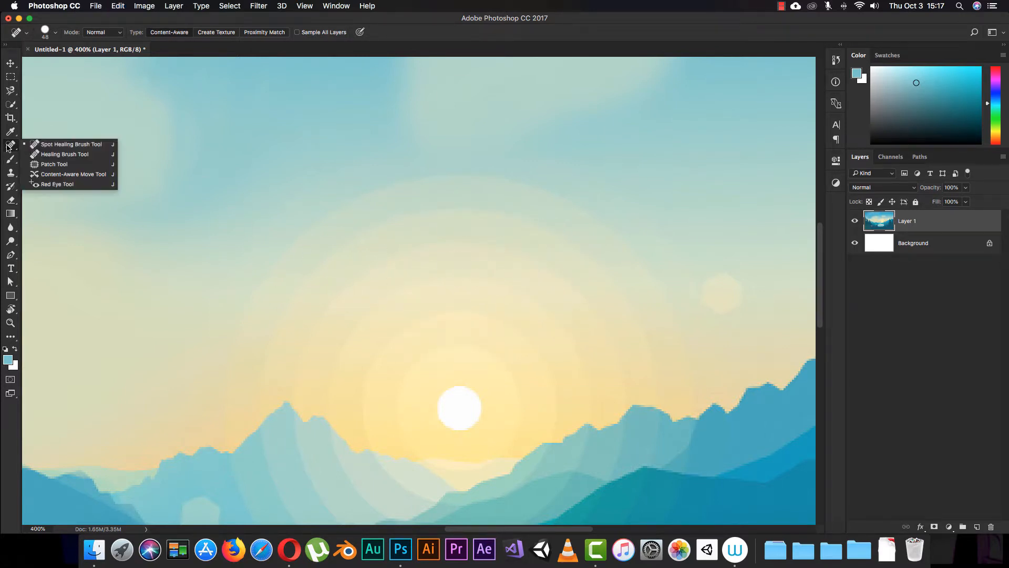
{"action": "left_click", "coordinate": [55, 155]}
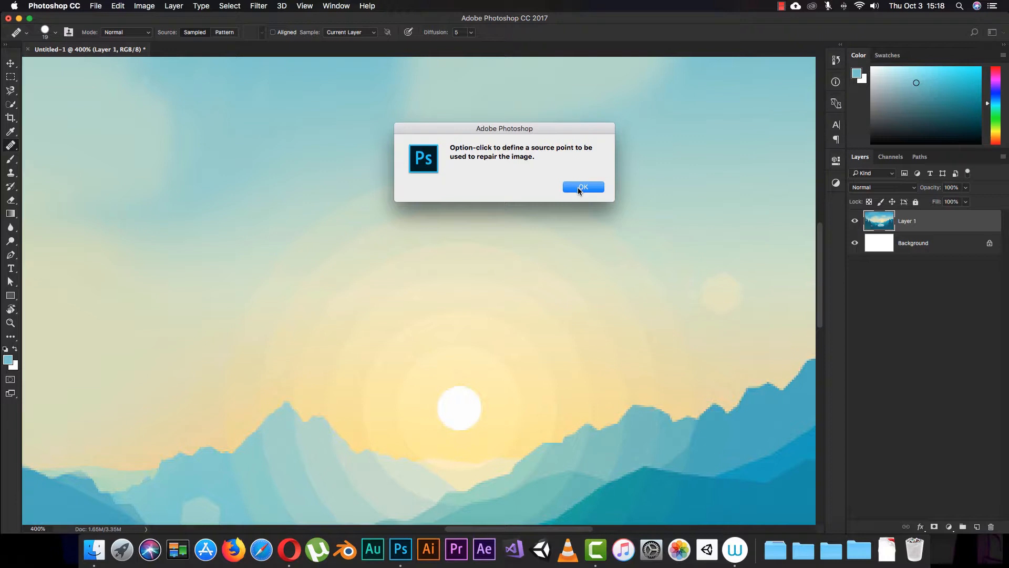
{"action": "left_click", "coordinate": [576, 187]}
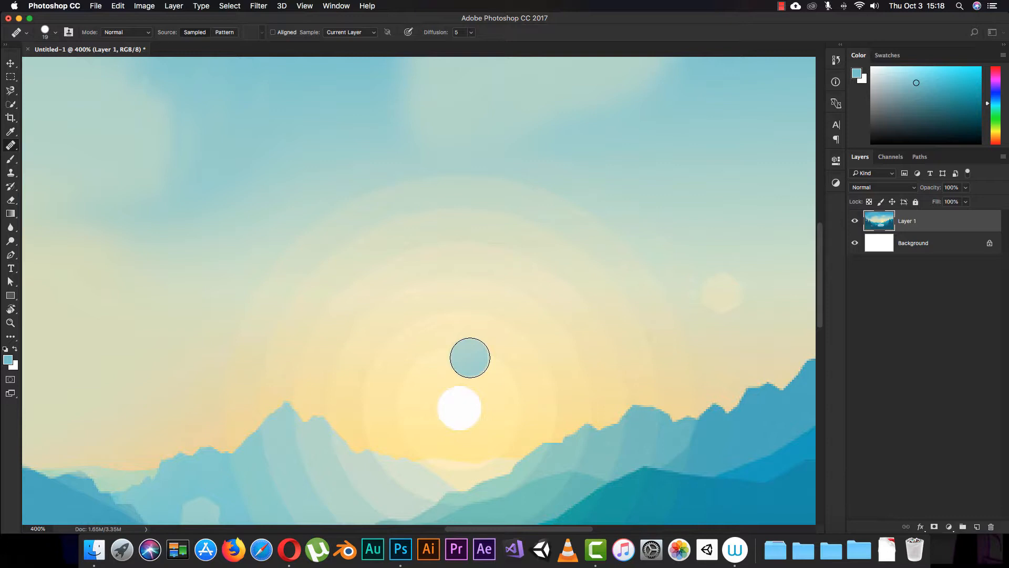
Try the Healing Brush on the glow above the sun and on the mountain peak, using the blue sky as source.
{"action": "left_click", "coordinate": [467, 357]}
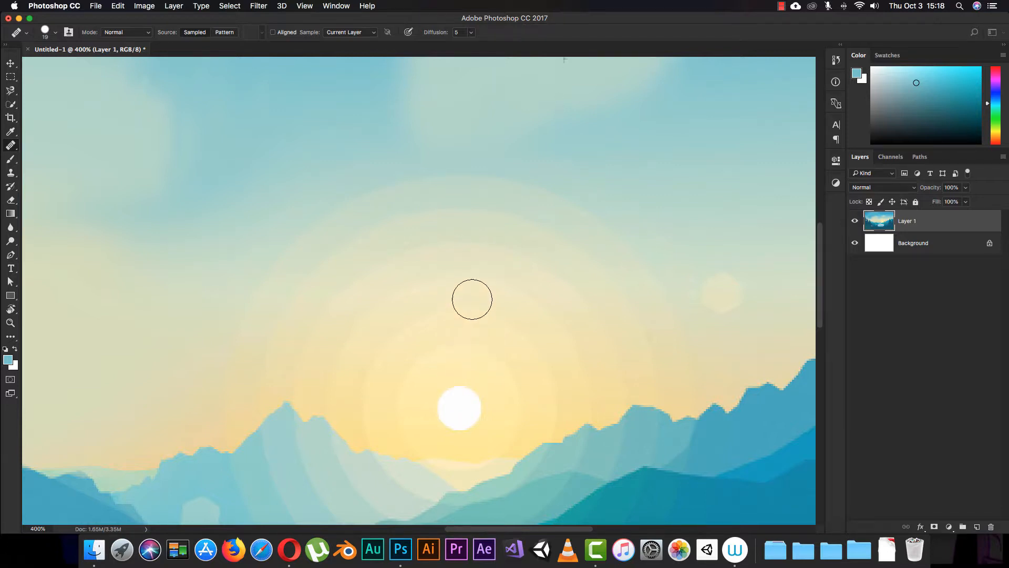
{"action": "mouse_move", "coordinate": [472, 299]}
{"action": "left_mouse_down"}
{"action": "mouse_move", "coordinate": [450, 394]}
{"action": "mouse_move", "coordinate": [472, 349]}
{"action": "left_mouse_up"}
{"action": "left_click_drag", "start_coordinate": [478, 336], "coordinate": [458, 350]}
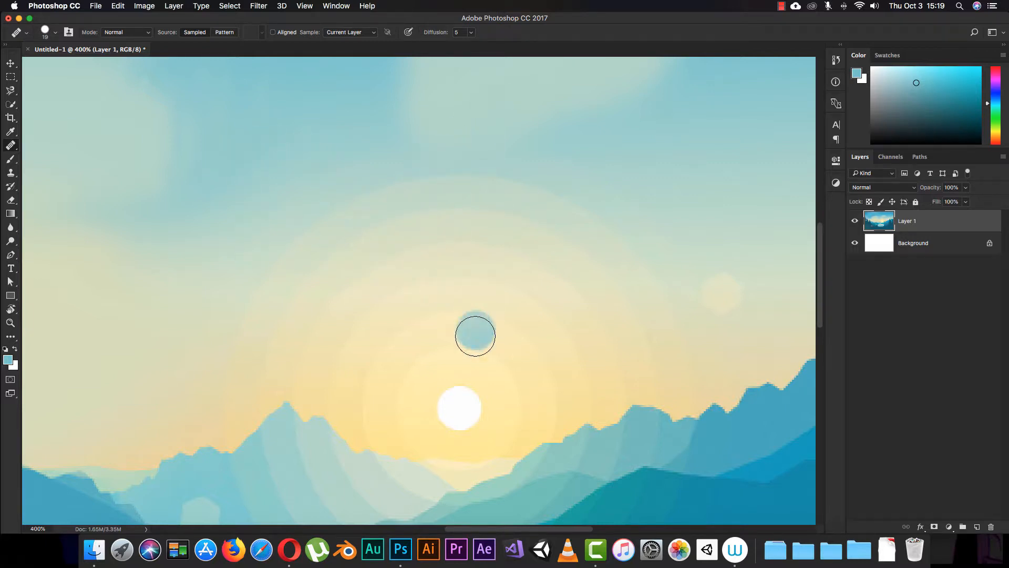
{"action": "left_click", "coordinate": [336, 133]}
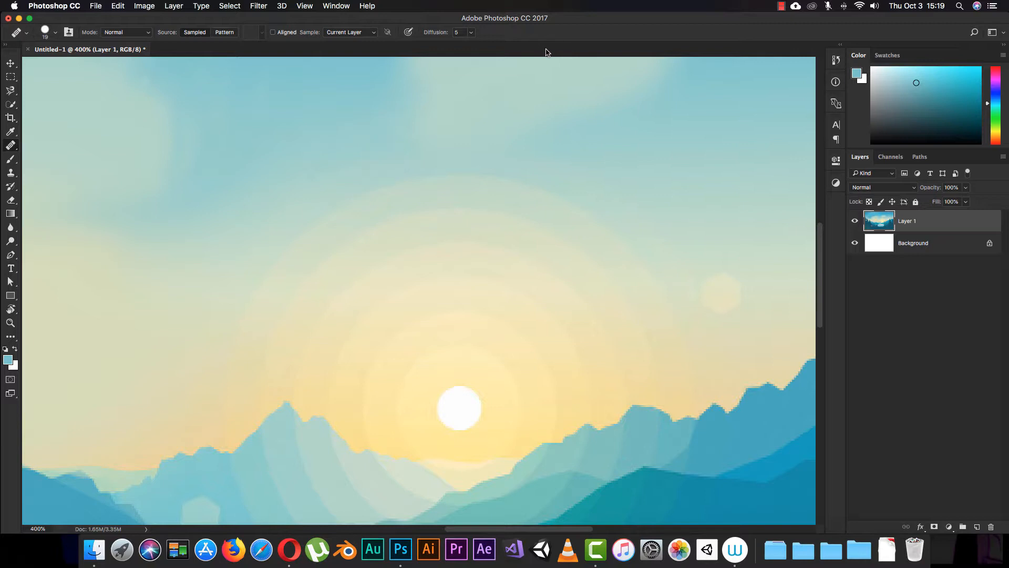
{"action": "mouse_move", "coordinate": [288, 453]}
{"action": "left_mouse_down"}
{"action": "mouse_move", "coordinate": [286, 478]}
{"action": "mouse_move", "coordinate": [281, 458]}
{"action": "mouse_move", "coordinate": [291, 452]}
{"action": "mouse_move", "coordinate": [271, 465]}
{"action": "mouse_move", "coordinate": [302, 443]}
{"action": "mouse_move", "coordinate": [256, 444]}
{"action": "mouse_move", "coordinate": [298, 432]}
{"action": "mouse_move", "coordinate": [299, 493]}
{"action": "mouse_move", "coordinate": [280, 411]}
{"action": "mouse_move", "coordinate": [287, 469]}
{"action": "mouse_move", "coordinate": [260, 422]}
{"action": "mouse_move", "coordinate": [265, 455]}
{"action": "mouse_move", "coordinate": [256, 438]}
{"action": "mouse_move", "coordinate": [310, 427]}
{"action": "mouse_move", "coordinate": [318, 461]}
{"action": "mouse_move", "coordinate": [318, 442]}
{"action": "mouse_move", "coordinate": [318, 456]}
{"action": "mouse_move", "coordinate": [279, 468]}
{"action": "mouse_move", "coordinate": [260, 439]}
{"action": "mouse_move", "coordinate": [278, 465]}
{"action": "mouse_move", "coordinate": [316, 479]}
{"action": "mouse_move", "coordinate": [319, 451]}
{"action": "mouse_move", "coordinate": [311, 434]}
{"action": "mouse_move", "coordinate": [288, 484]}
{"action": "mouse_move", "coordinate": [324, 446]}
{"action": "left_mouse_up"}
{"action": "key", "text": "super+z"}
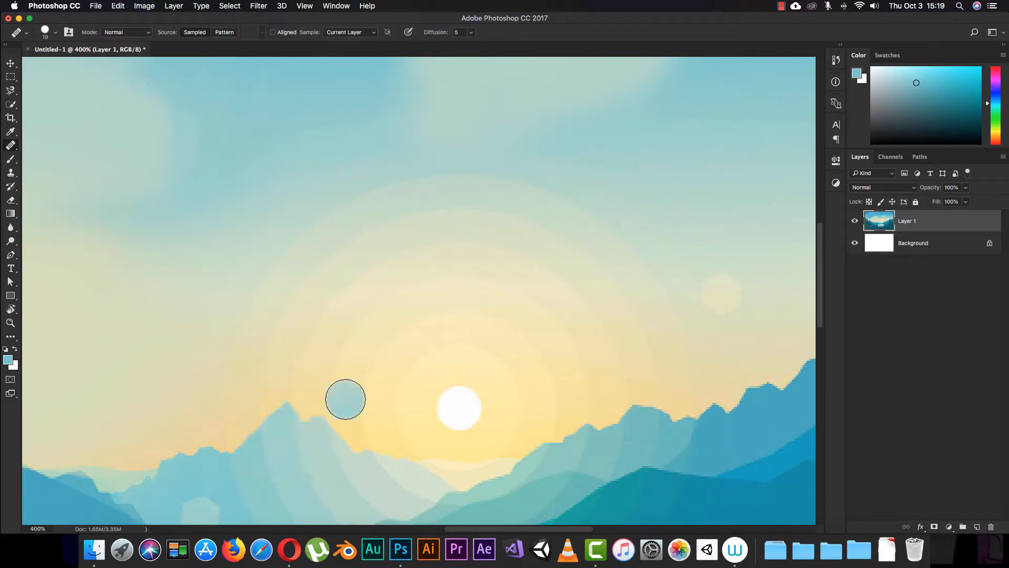
{"action": "left_click", "coordinate": [247, 112]}
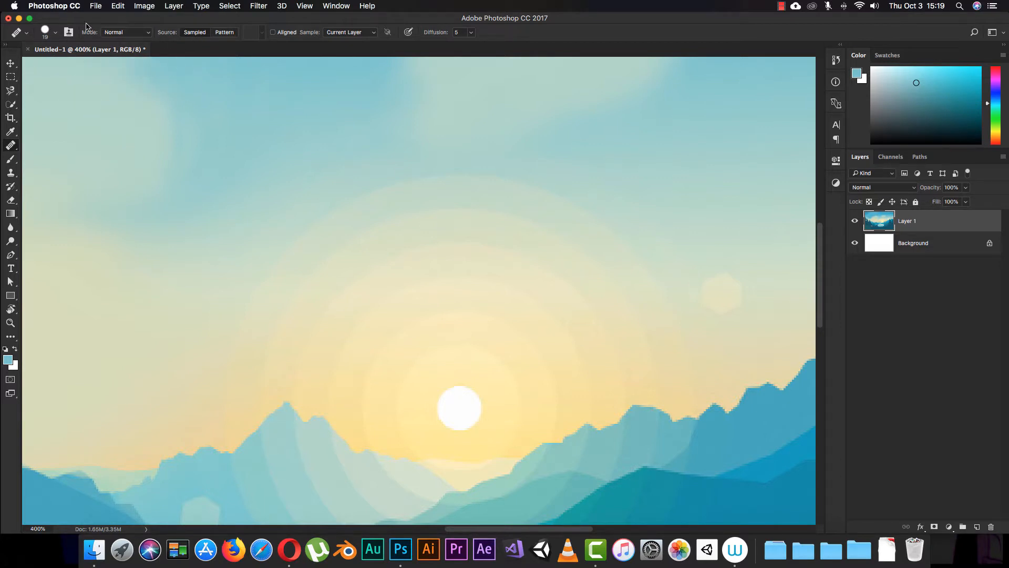
Enlarge the Healing Brush to 70 px.
{"action": "left_click", "coordinate": [55, 36]}
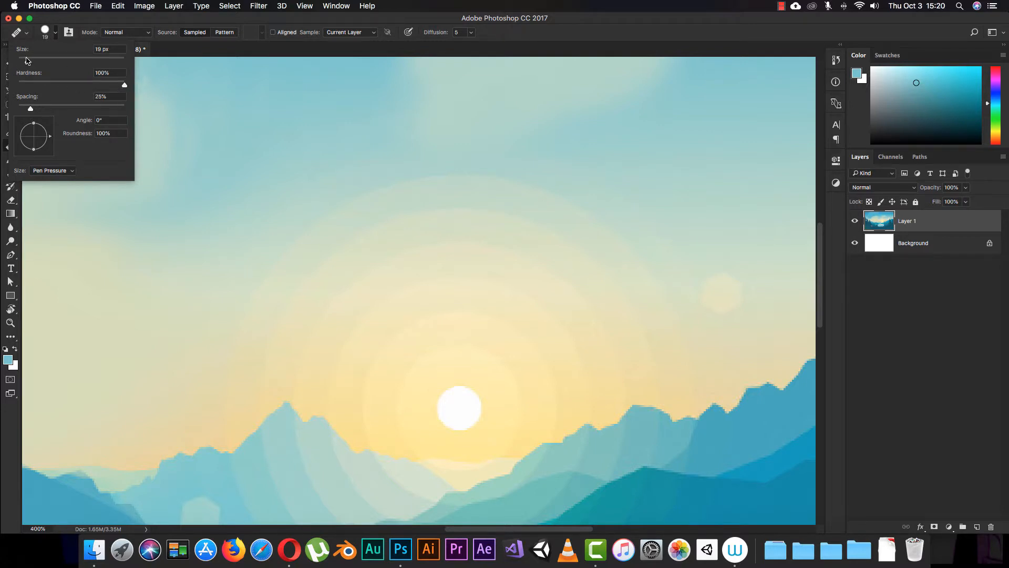
{"action": "left_click_drag", "start_coordinate": [51, 63], "coordinate": [55, 62]}
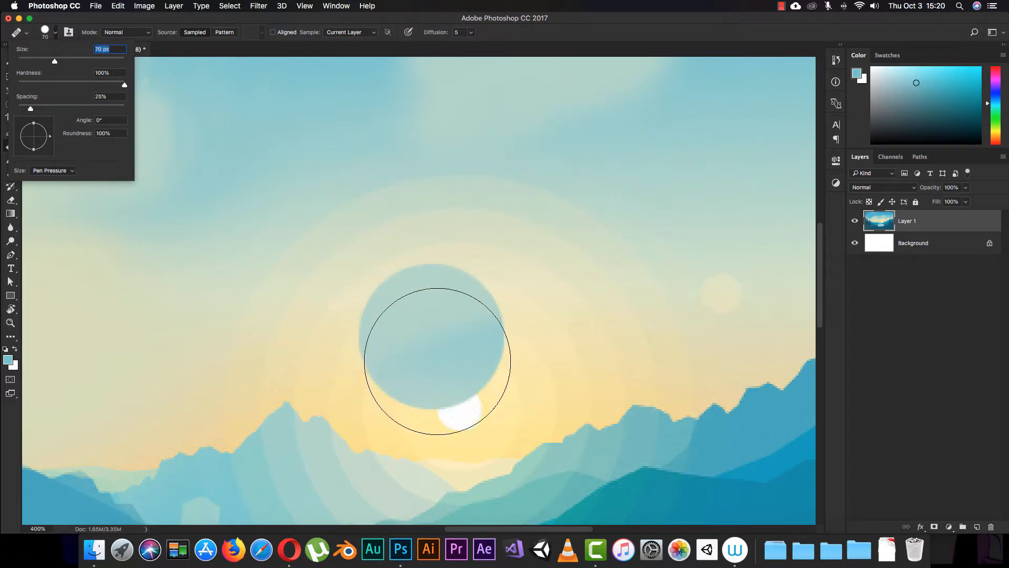
{"action": "key", "text": "Return"}
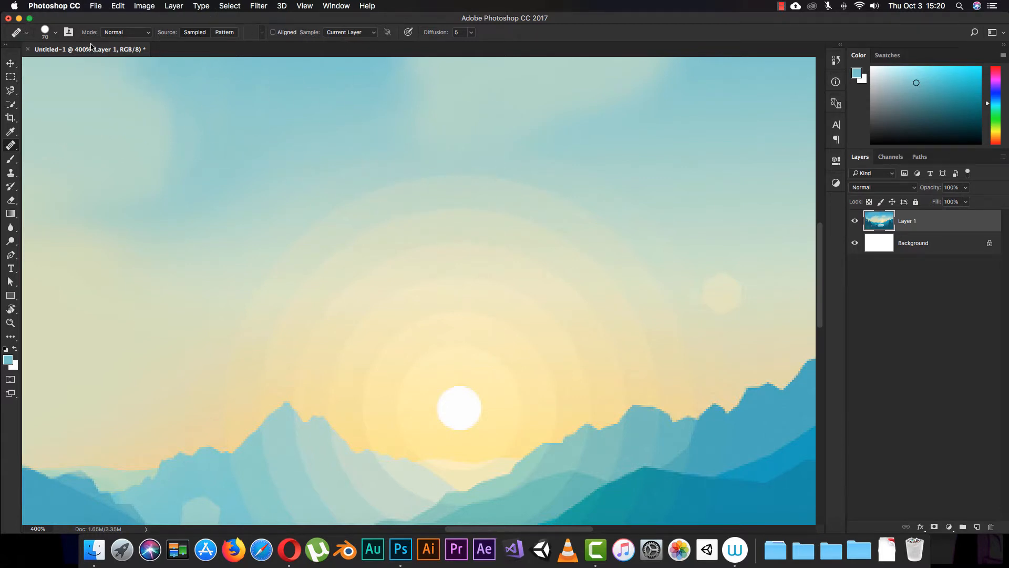
Set the Healing Brush to 20 px with 0% hardness and try a short stroke on the glow's left side.
{"action": "left_click", "coordinate": [54, 34]}
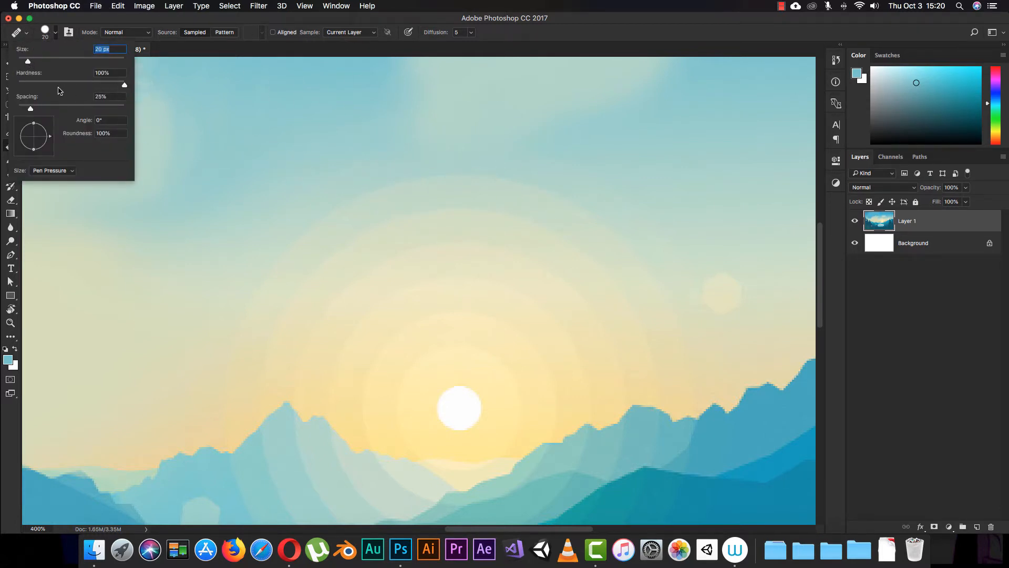
{"action": "left_click_drag", "start_coordinate": [125, 87], "coordinate": [118, 87]}
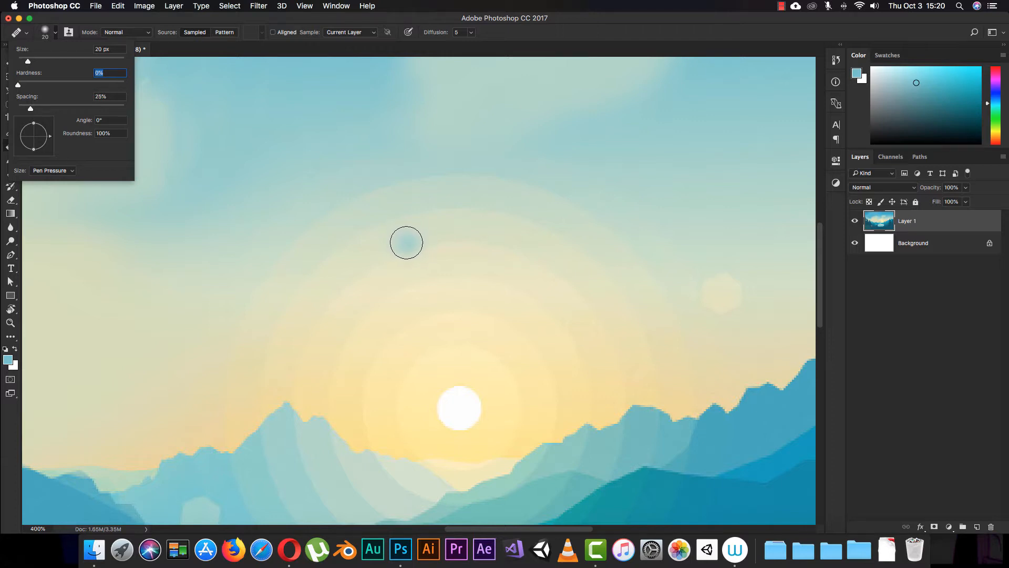
{"action": "key", "text": "Return"}
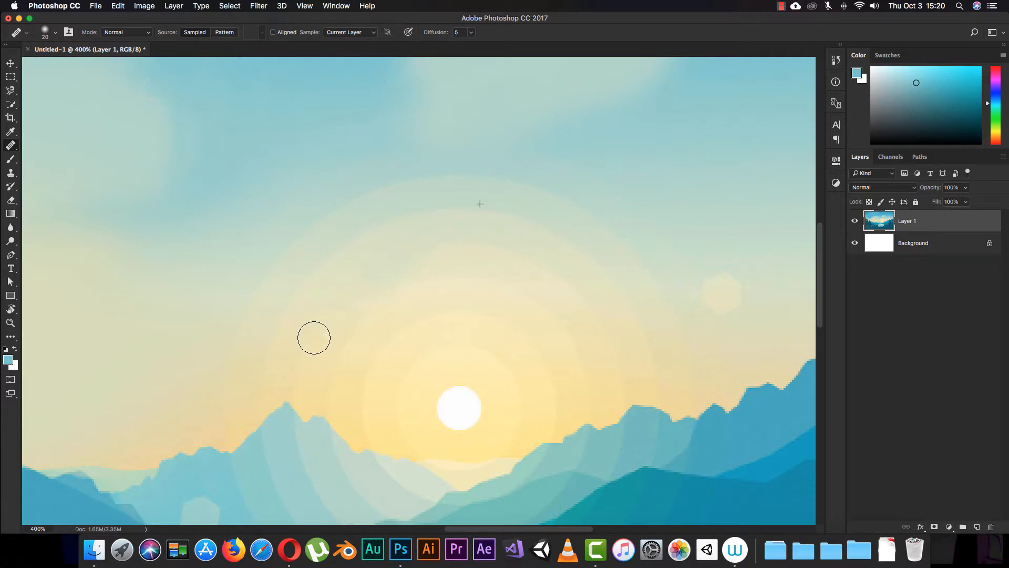
{"action": "mouse_move", "coordinate": [314, 338]}
{"action": "left_mouse_down"}
{"action": "mouse_move", "coordinate": [335, 316]}
{"action": "mouse_move", "coordinate": [324, 334]}
{"action": "left_mouse_up"}
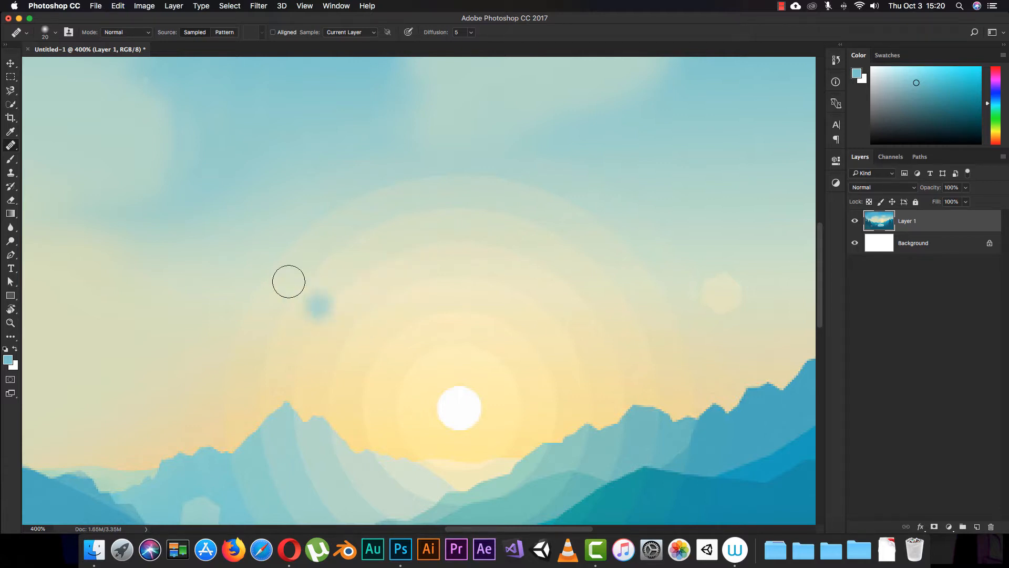
Set the Healing Brush to 25 px with 100% hardness and change its mode to Replace.
{"action": "left_click", "coordinate": [55, 33]}
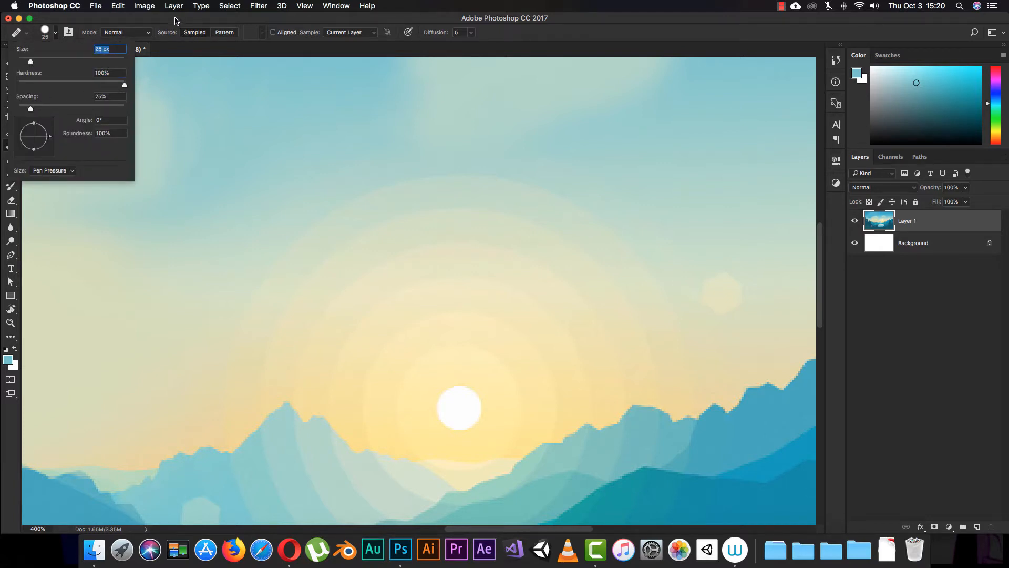
{"action": "key", "text": "Return"}
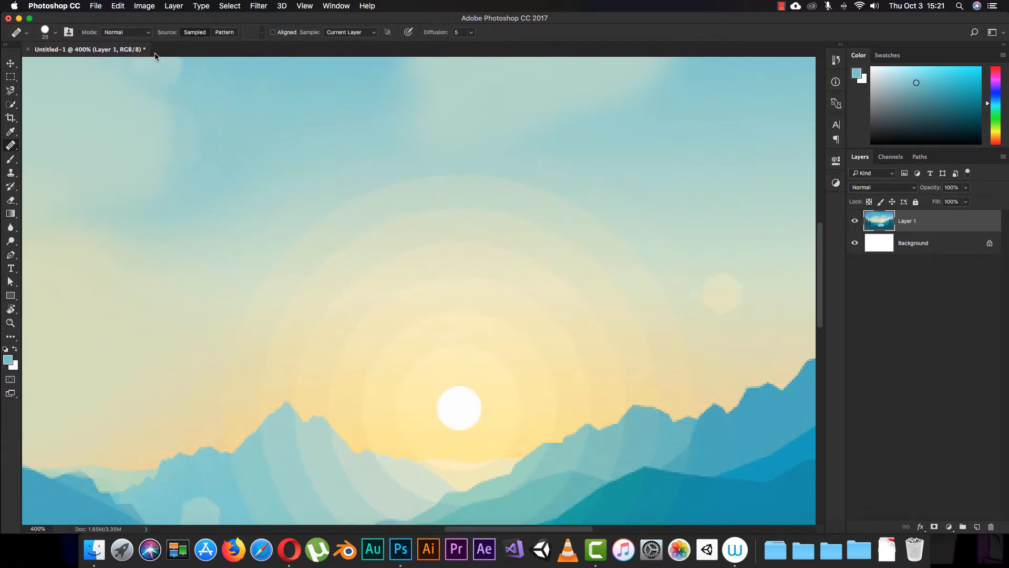
{"action": "left_click", "coordinate": [148, 35]}
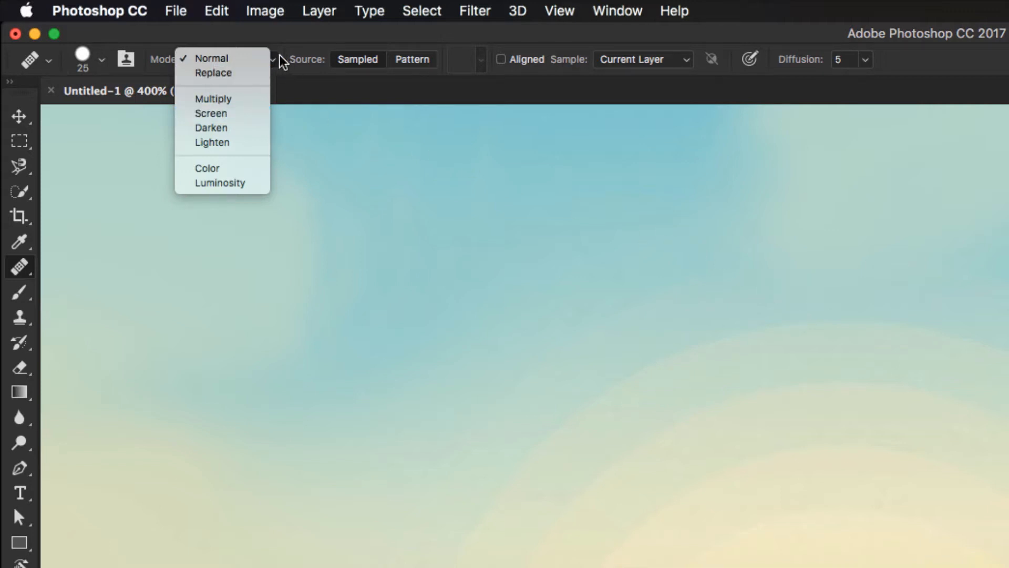
{"action": "left_click", "coordinate": [244, 73]}
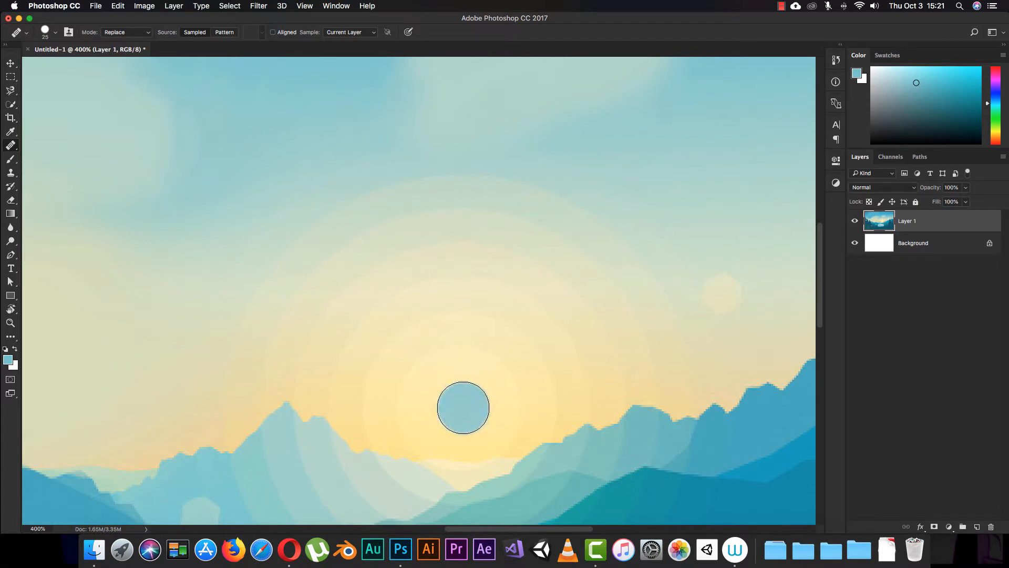
Try painting sampled blue sky over the sun in Replace mode, and undo the strokes.
{"action": "left_click", "coordinate": [464, 407]}
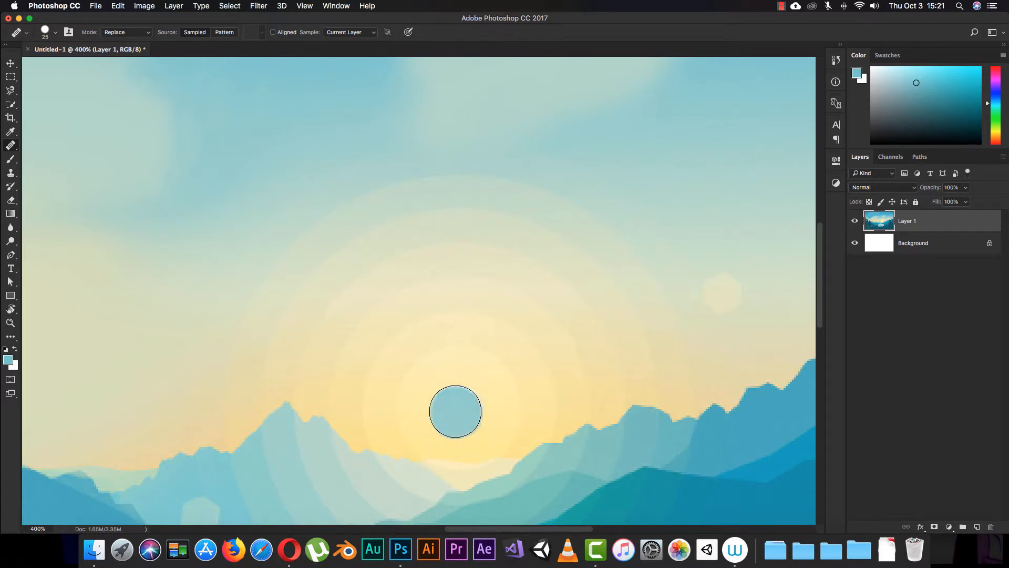
{"action": "mouse_move", "coordinate": [453, 414]}
{"action": "left_mouse_down"}
{"action": "mouse_move", "coordinate": [462, 420]}
{"action": "mouse_move", "coordinate": [447, 408]}
{"action": "left_mouse_up"}
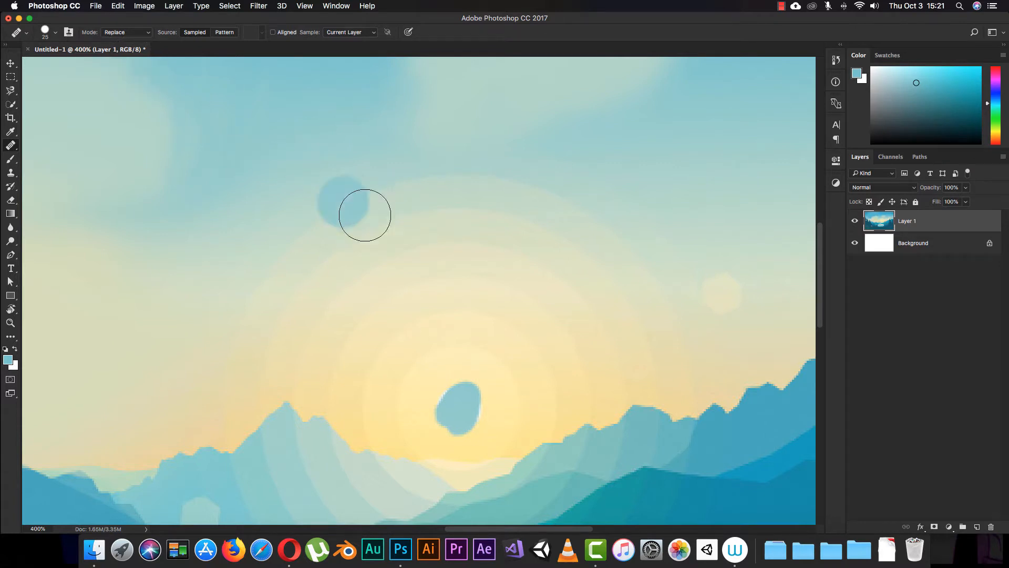
{"action": "mouse_move", "coordinate": [467, 371]}
{"action": "left_mouse_down"}
{"action": "mouse_move", "coordinate": [480, 404]}
{"action": "mouse_move", "coordinate": [449, 405]}
{"action": "mouse_move", "coordinate": [472, 383]}
{"action": "mouse_move", "coordinate": [449, 410]}
{"action": "mouse_move", "coordinate": [464, 374]}
{"action": "mouse_move", "coordinate": [434, 404]}
{"action": "mouse_move", "coordinate": [467, 397]}
{"action": "mouse_move", "coordinate": [434, 408]}
{"action": "mouse_move", "coordinate": [470, 391]}
{"action": "mouse_move", "coordinate": [444, 401]}
{"action": "mouse_move", "coordinate": [476, 423]}
{"action": "mouse_move", "coordinate": [448, 391]}
{"action": "mouse_move", "coordinate": [464, 410]}
{"action": "left_mouse_up"}
{"action": "key", "text": "super+z"}
{"action": "key", "text": "super+z"}
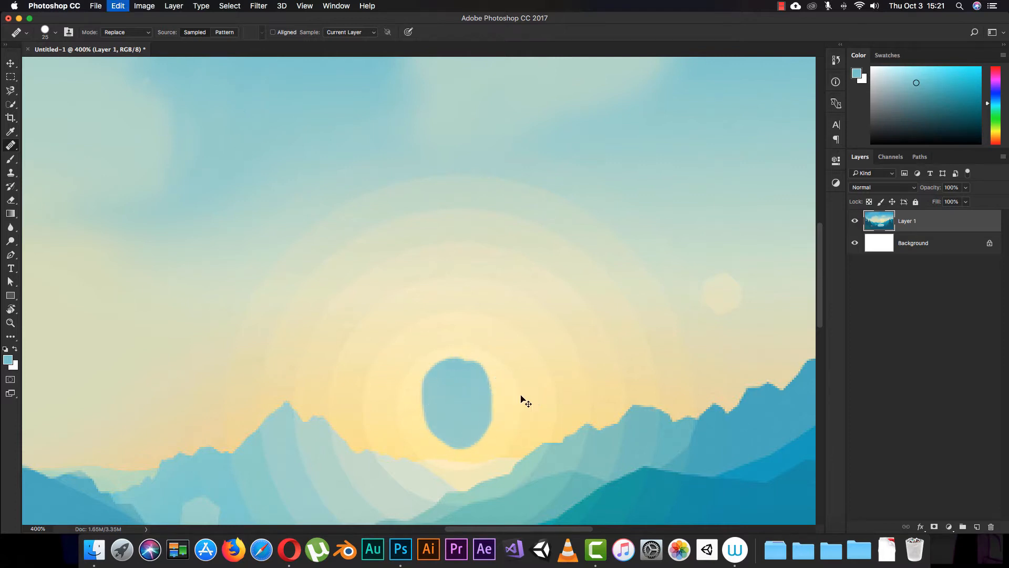
{"action": "key", "text": "super+z"}
{"action": "key", "text": "super+z"}
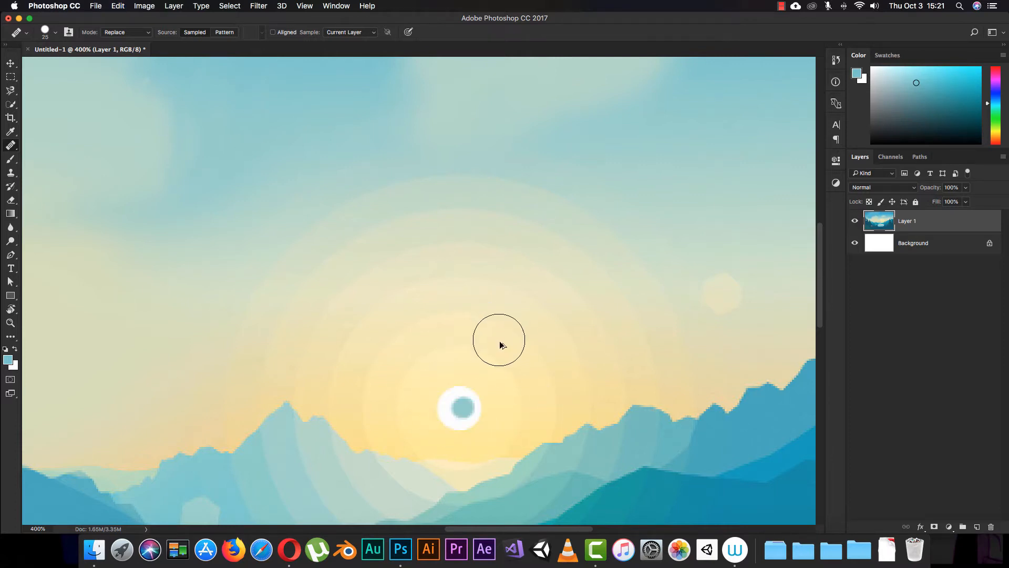
Change the Healing Brush mode to Multiply, test strokes on the glow above the sun, and undo the last one.
{"action": "left_click", "coordinate": [149, 35]}
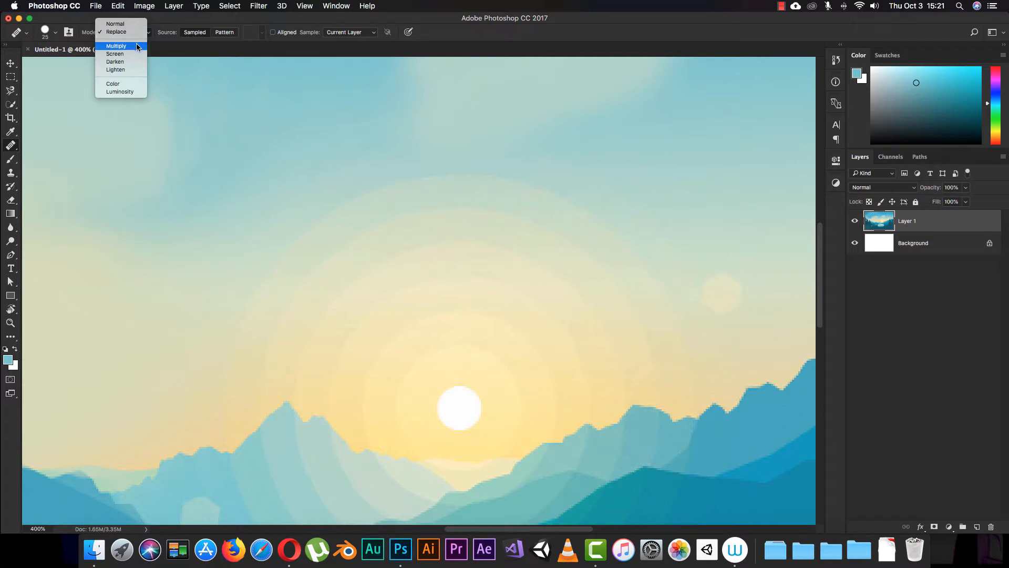
{"action": "left_click", "coordinate": [129, 47]}
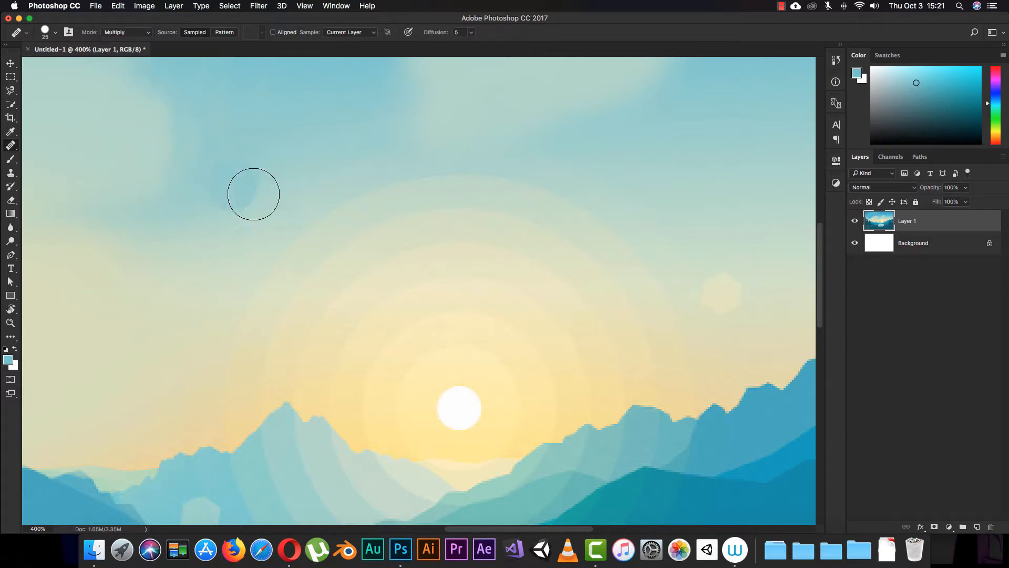
{"action": "left_click", "coordinate": [457, 298]}
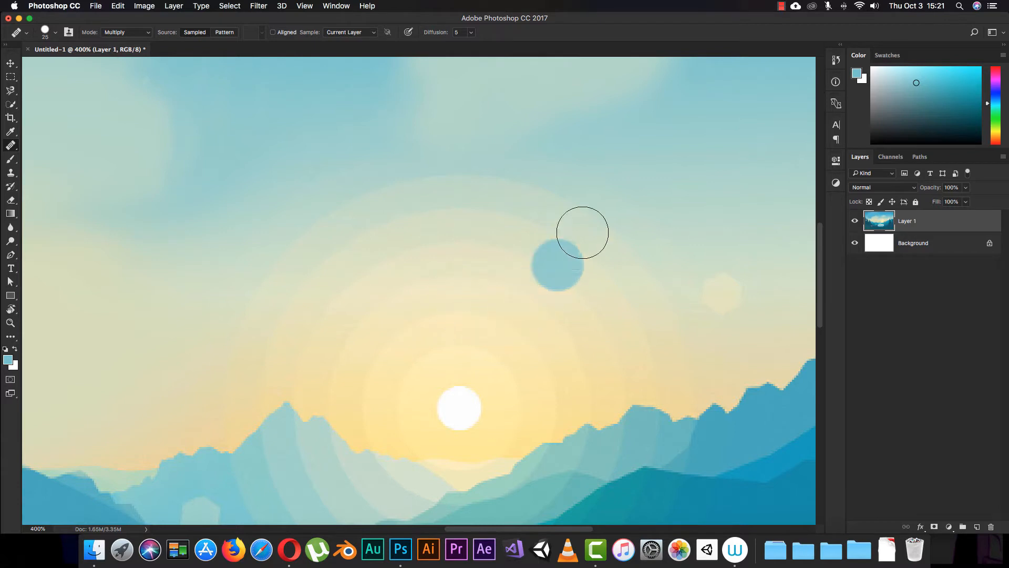
{"action": "mouse_move", "coordinate": [442, 370]}
{"action": "left_mouse_down"}
{"action": "mouse_move", "coordinate": [473, 323]}
{"action": "mouse_move", "coordinate": [457, 322]}
{"action": "mouse_move", "coordinate": [430, 390]}
{"action": "mouse_move", "coordinate": [469, 340]}
{"action": "mouse_move", "coordinate": [463, 381]}
{"action": "left_mouse_up"}
{"action": "mouse_move", "coordinate": [437, 346]}
{"action": "left_mouse_down"}
{"action": "mouse_move", "coordinate": [403, 394]}
{"action": "mouse_move", "coordinate": [405, 408]}
{"action": "mouse_move", "coordinate": [417, 390]}
{"action": "mouse_move", "coordinate": [413, 485]}
{"action": "mouse_move", "coordinate": [407, 368]}
{"action": "mouse_move", "coordinate": [425, 376]}
{"action": "mouse_move", "coordinate": [443, 353]}
{"action": "mouse_move", "coordinate": [428, 380]}
{"action": "left_mouse_up"}
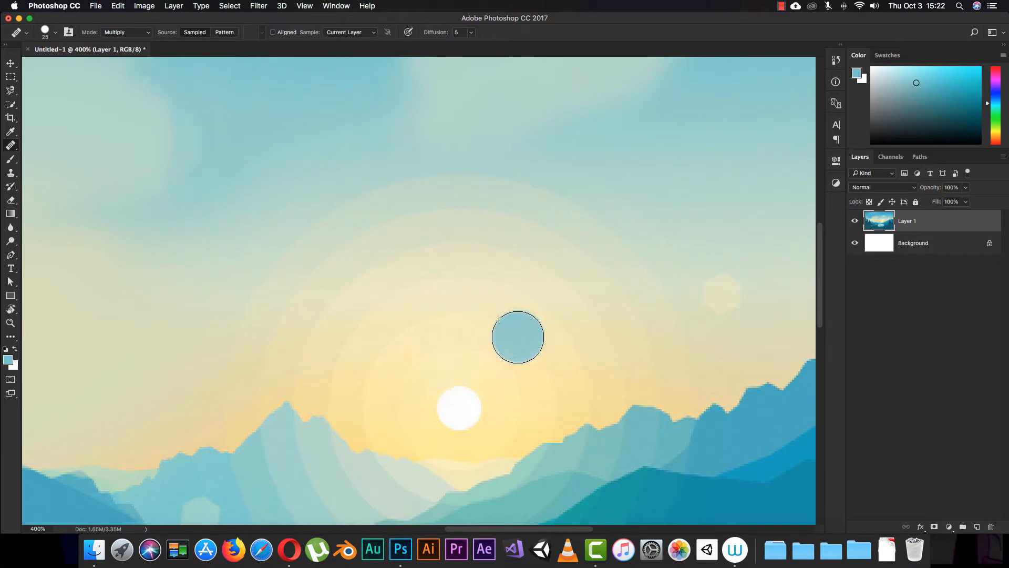
{"action": "key", "text": "super+z"}
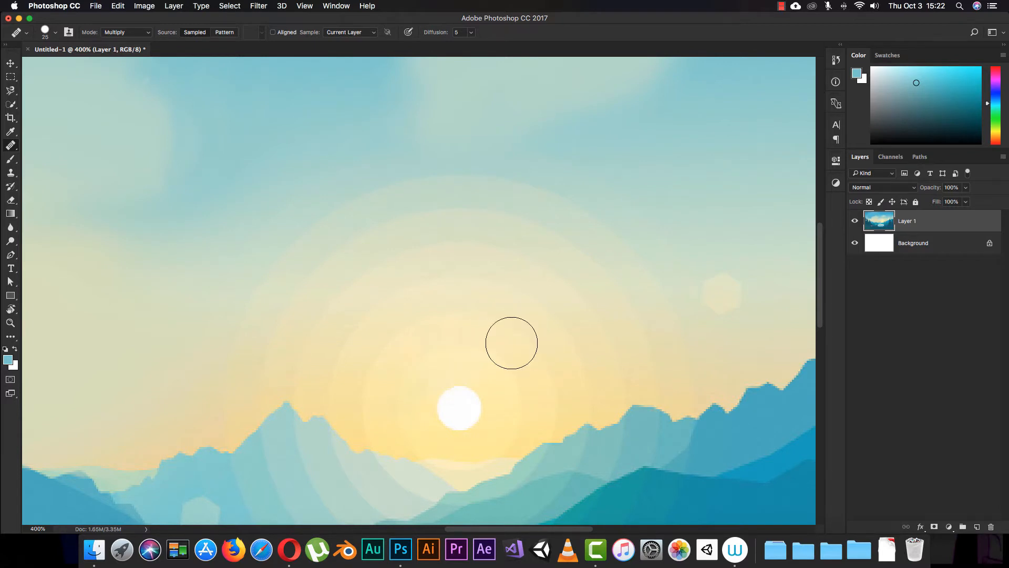
Change the Healing Brush mode to Screen and test strokes across the glow above the sun.
{"action": "left_click", "coordinate": [149, 33]}
{"action": "left_click", "coordinate": [137, 40]}
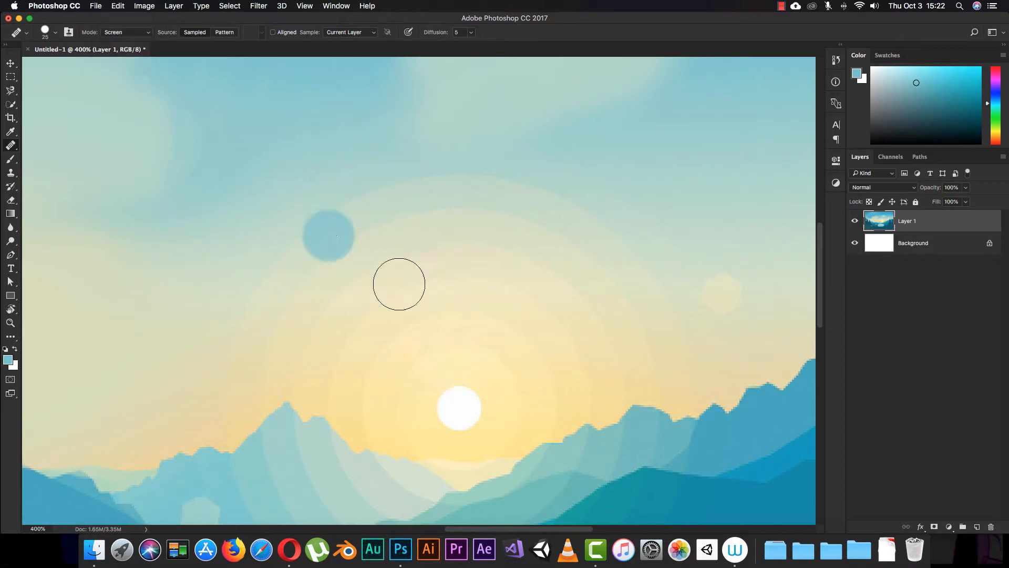
{"action": "mouse_move", "coordinate": [397, 344]}
{"action": "left_mouse_down"}
{"action": "mouse_move", "coordinate": [388, 414]}
{"action": "mouse_move", "coordinate": [499, 326]}
{"action": "left_mouse_up"}
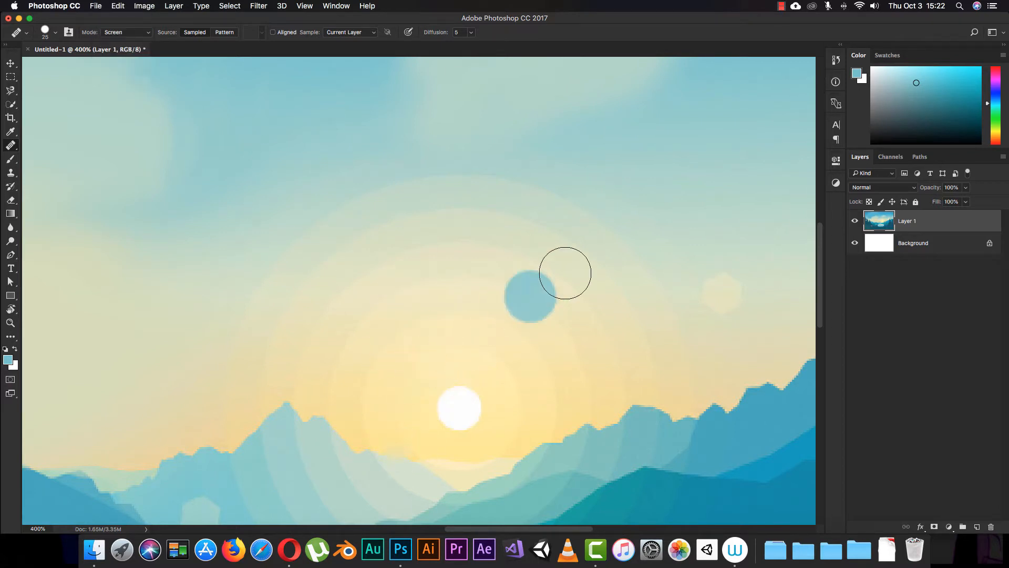
{"action": "mouse_move", "coordinate": [582, 215]}
{"action": "left_mouse_down"}
{"action": "mouse_move", "coordinate": [524, 292]}
{"action": "mouse_move", "coordinate": [557, 186]}
{"action": "mouse_move", "coordinate": [454, 260]}
{"action": "mouse_move", "coordinate": [508, 175]}
{"action": "mouse_move", "coordinate": [505, 225]}
{"action": "mouse_move", "coordinate": [459, 203]}
{"action": "left_mouse_up"}
Change the Healing Brush mode to Lighten and paint a test stroke on the glow's left side.
{"action": "left_click", "coordinate": [138, 31]}
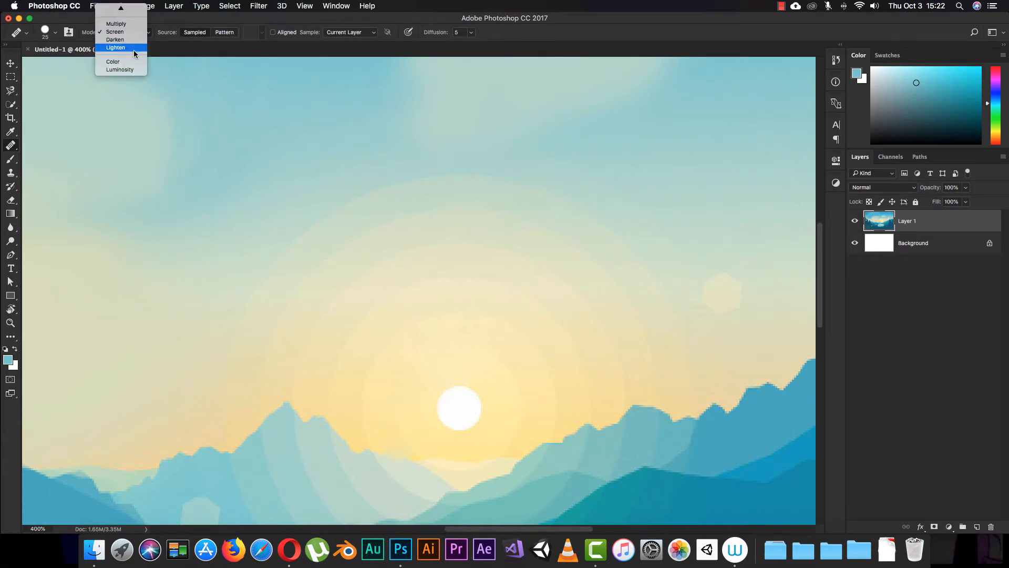
{"action": "left_click", "coordinate": [134, 49]}
{"action": "mouse_move", "coordinate": [365, 266]}
{"action": "left_mouse_down"}
{"action": "mouse_move", "coordinate": [378, 369]}
{"action": "mouse_move", "coordinate": [343, 379]}
{"action": "left_mouse_up"}
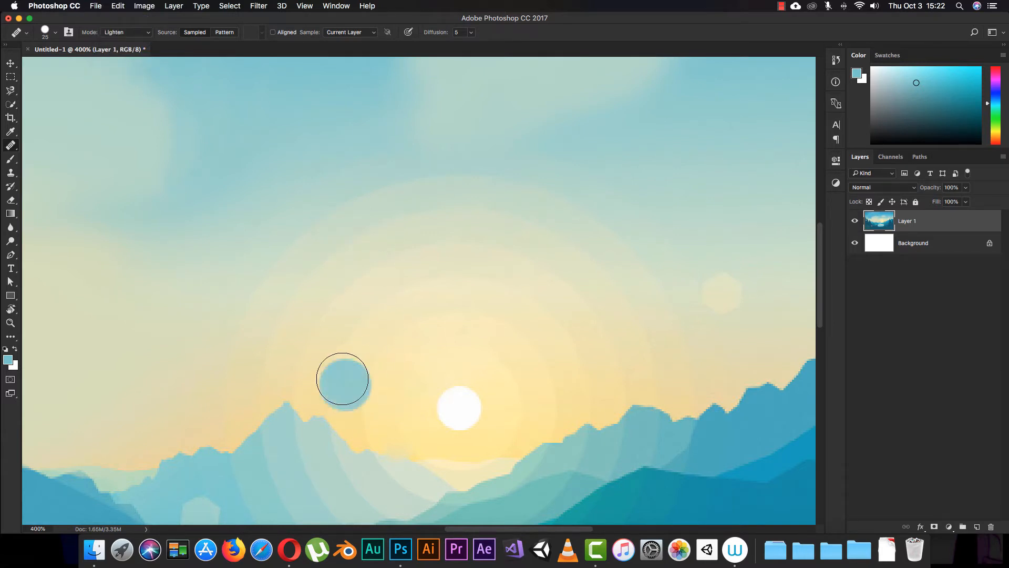
Return the Healing Brush mode to Normal, test short strokes just left of the sun, and undo the last one.
{"action": "left_click", "coordinate": [138, 32]}
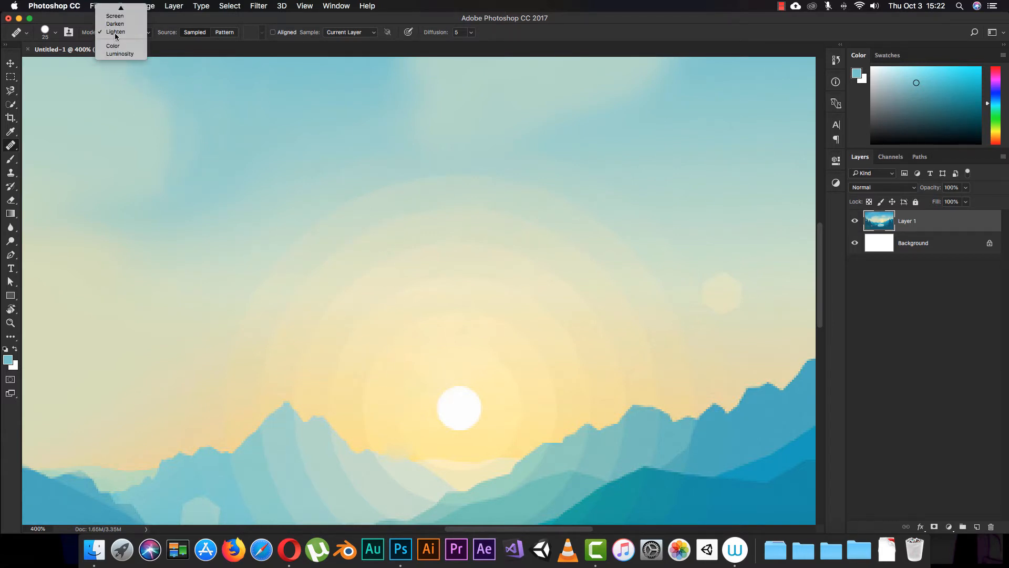
{"action": "left_click", "coordinate": [126, 21]}
{"action": "left_click", "coordinate": [139, 33]}
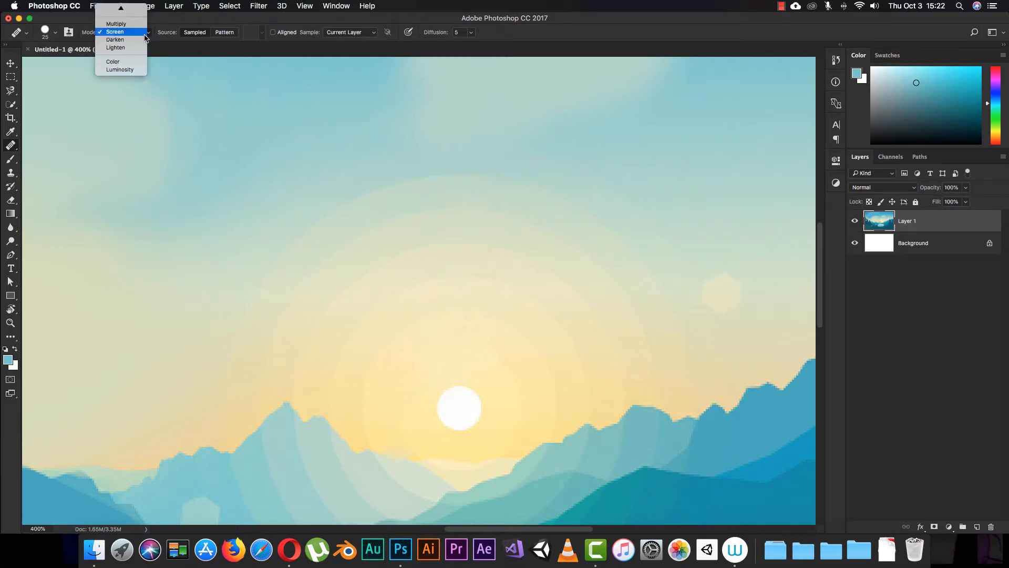
{"action": "left_click", "coordinate": [118, 11]}
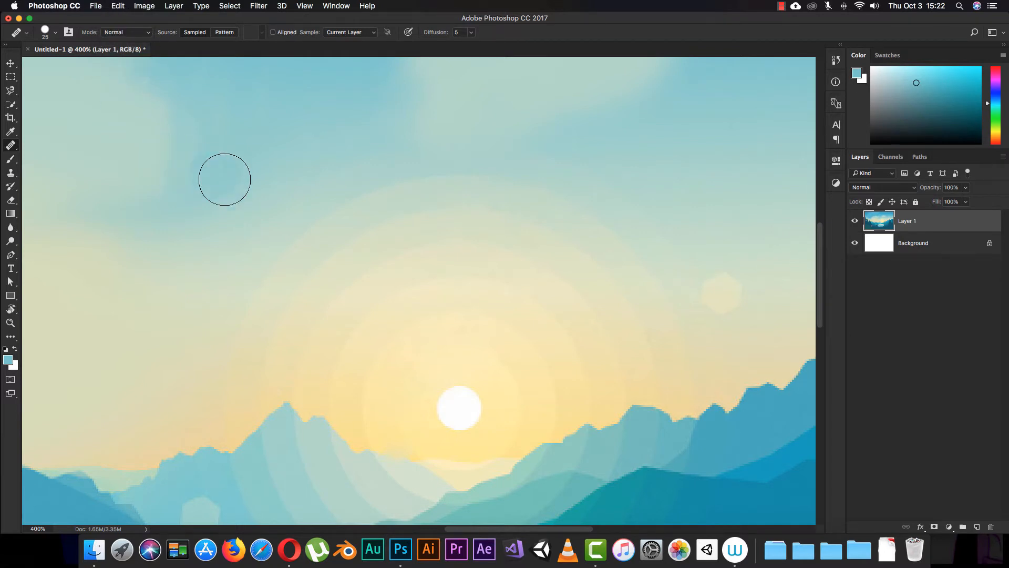
{"action": "mouse_move", "coordinate": [415, 356]}
{"action": "left_mouse_down"}
{"action": "mouse_move", "coordinate": [418, 419]}
{"action": "mouse_move", "coordinate": [423, 396]}
{"action": "left_mouse_up"}
{"action": "left_click_drag", "start_coordinate": [393, 369], "coordinate": [400, 404]}
{"action": "key", "text": "super+z"}
With the Patch tool in Normal mode, outline an area of blue sky and patch it using the sun as source.
{"action": "left_click", "coordinate": [15, 149]}
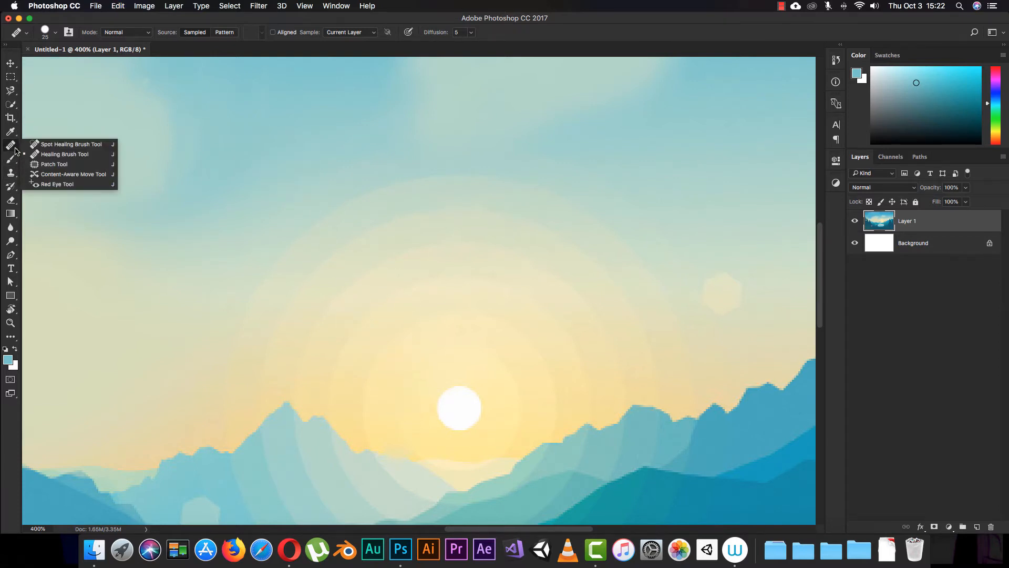
{"action": "left_click", "coordinate": [89, 167]}
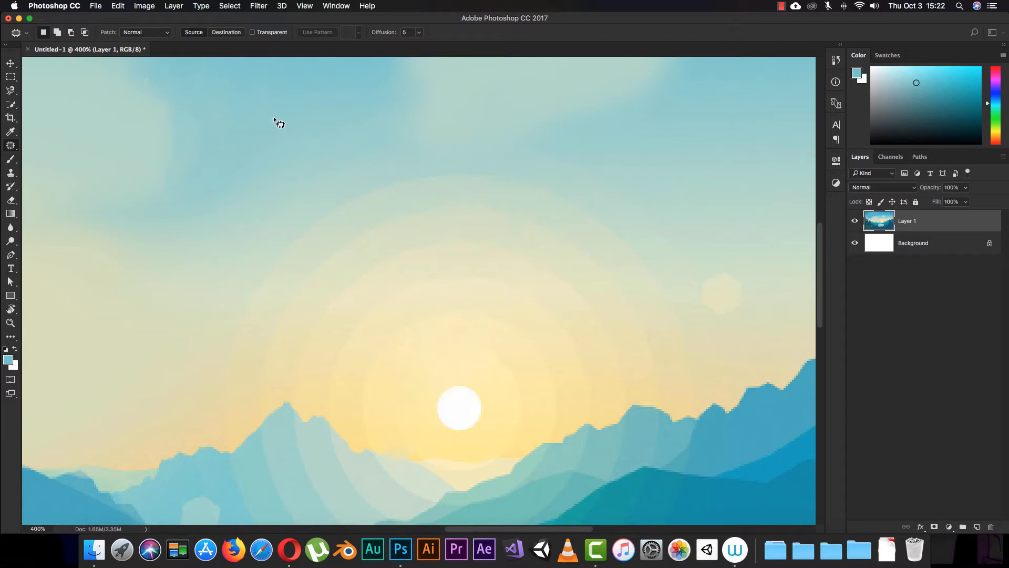
{"action": "mouse_move", "coordinate": [274, 117]}
{"action": "left_mouse_down"}
{"action": "mouse_move", "coordinate": [212, 149]}
{"action": "mouse_move", "coordinate": [228, 178]}
{"action": "mouse_move", "coordinate": [309, 154]}
{"action": "mouse_move", "coordinate": [271, 116]}
{"action": "left_mouse_up"}
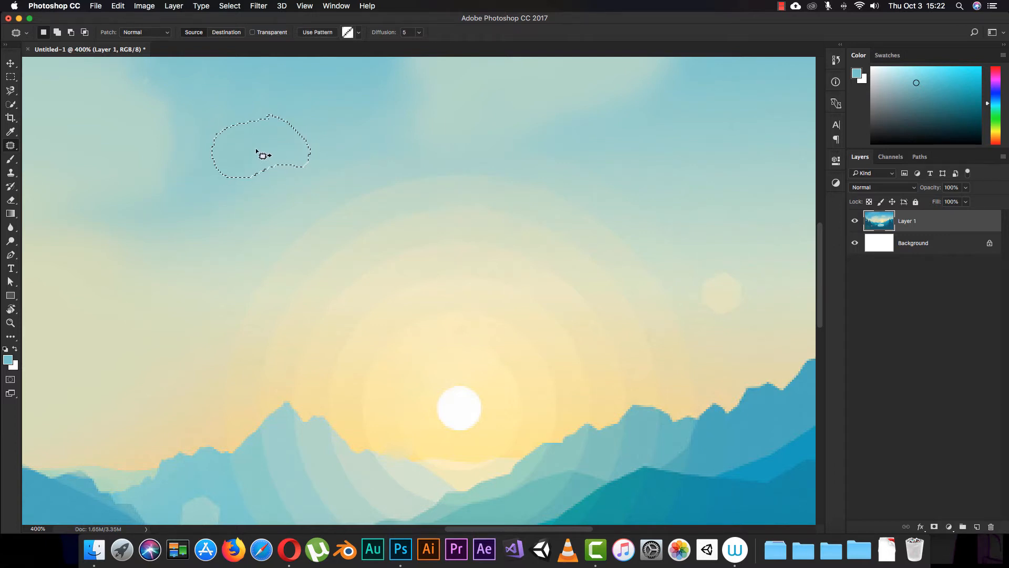
{"action": "left_click_drag", "start_coordinate": [261, 156], "coordinate": [469, 413]}
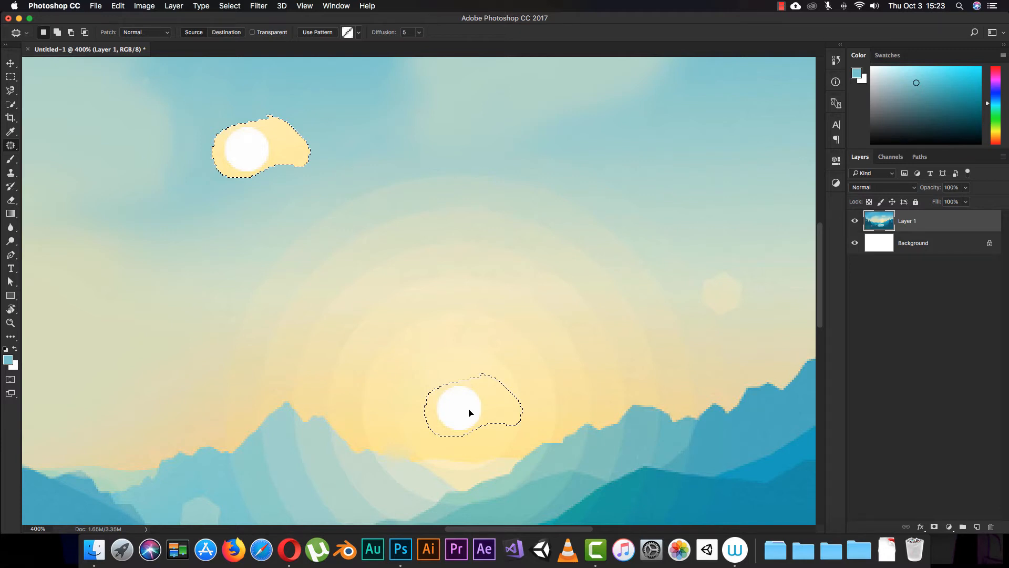
{"action": "left_click_drag", "start_coordinate": [470, 413], "coordinate": [476, 409]}
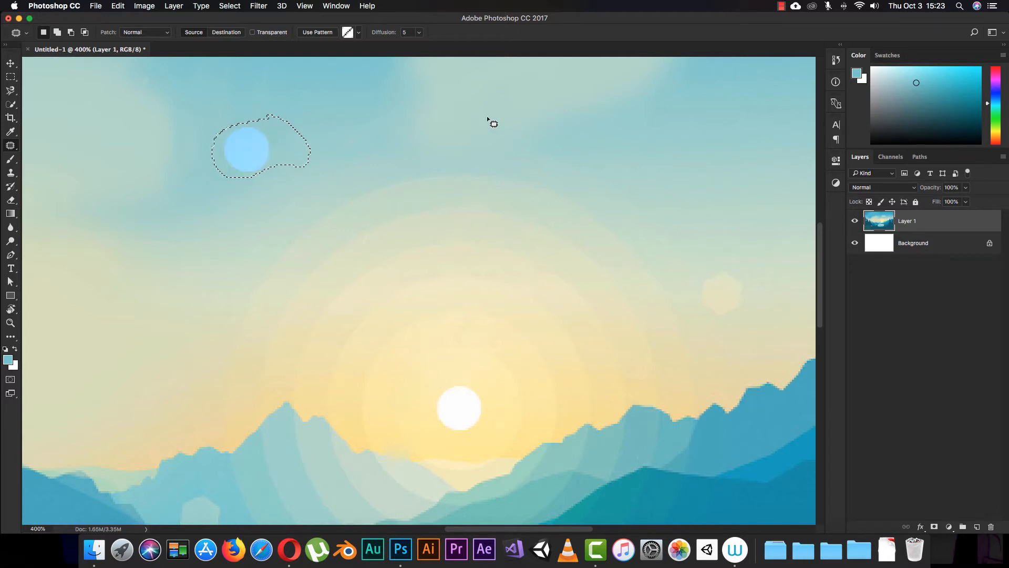
Deselect, outline a larger round area around the patched sky, and patch it using the left mountain peak as source.
{"action": "key", "text": "d"}
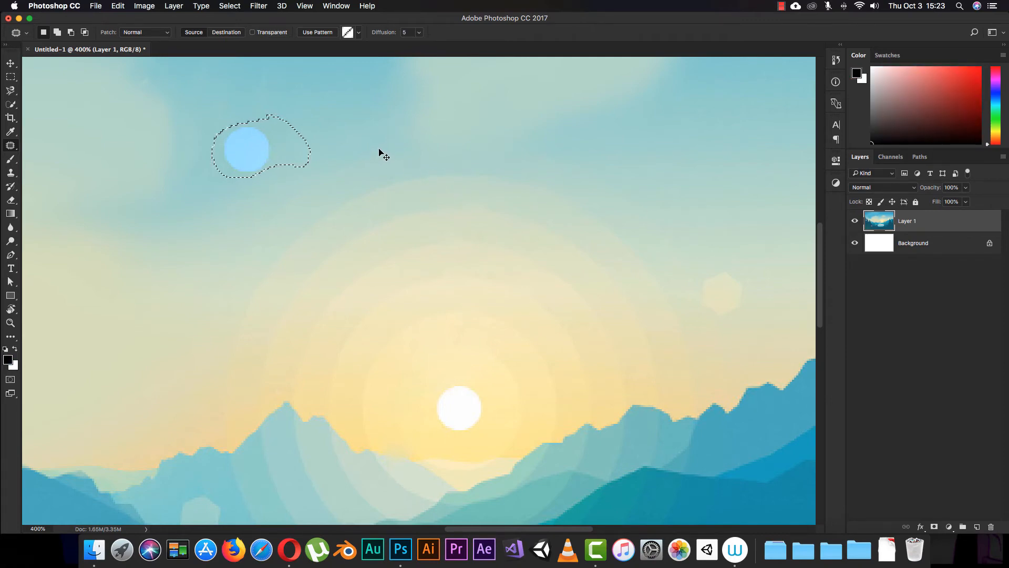
{"action": "key", "text": "super+d"}
{"action": "mouse_move", "coordinate": [262, 95]}
{"action": "left_mouse_down"}
{"action": "mouse_move", "coordinate": [202, 195]}
{"action": "mouse_move", "coordinate": [321, 160]}
{"action": "mouse_move", "coordinate": [264, 94]}
{"action": "left_mouse_up"}
{"action": "left_click_drag", "start_coordinate": [281, 161], "coordinate": [311, 440]}
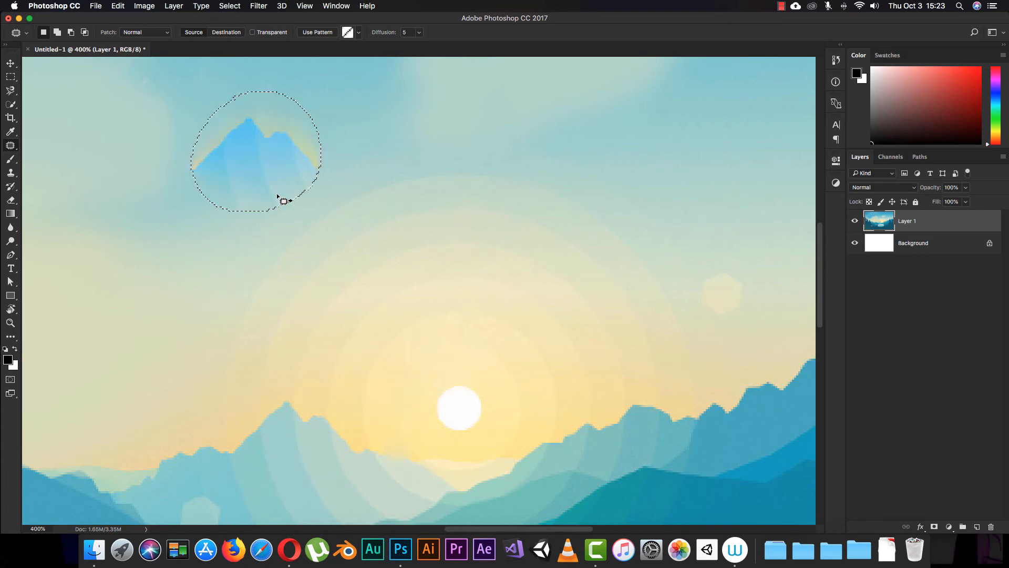
Set the Patch tool to Content-Aware, try patching an outlined area of the upper-right sky from the sun, then undo and deselect.
{"action": "left_click", "coordinate": [167, 32]}
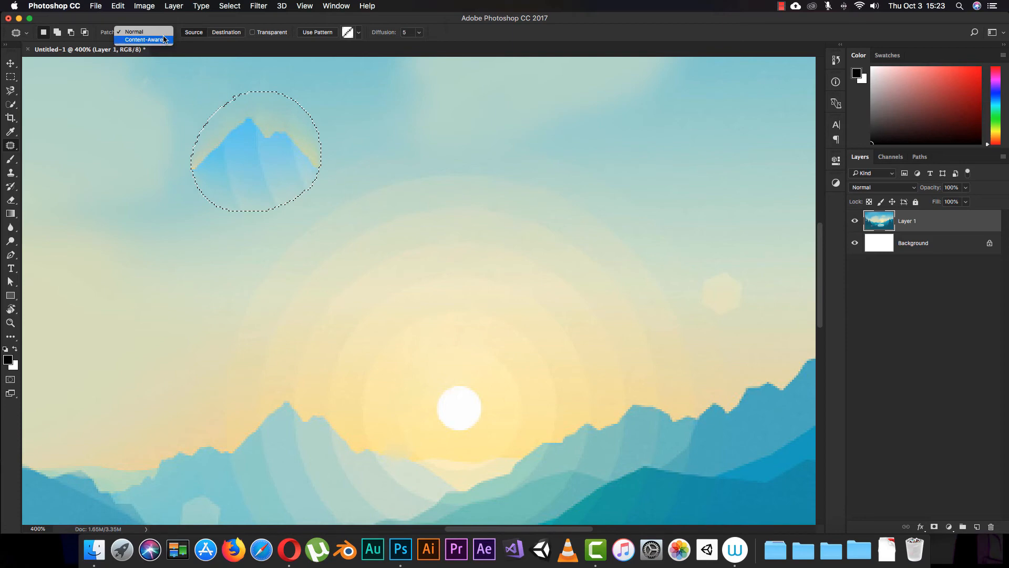
{"action": "left_click", "coordinate": [144, 40]}
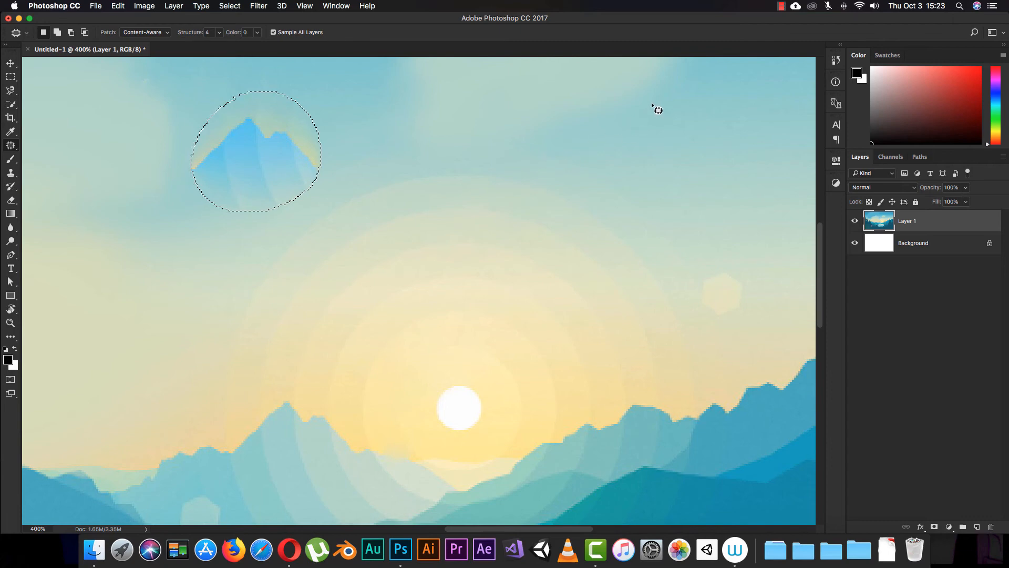
{"action": "mouse_move", "coordinate": [653, 106]}
{"action": "left_mouse_down"}
{"action": "mouse_move", "coordinate": [676, 133]}
{"action": "mouse_move", "coordinate": [642, 101]}
{"action": "left_mouse_up"}
{"action": "left_click_drag", "start_coordinate": [638, 148], "coordinate": [477, 415]}
{"action": "key", "text": "super+d"}
{"action": "key", "text": "super+z"}
{"action": "key", "text": "super+z"}
{"action": "key", "text": "super+z"}
{"action": "key", "text": "super+d"}
Cycle through the Patch tool's add, subtract and intersect selection modes, and return to New Selection.
{"action": "left_click", "coordinate": [57, 33]}
{"action": "left_click", "coordinate": [71, 33]}
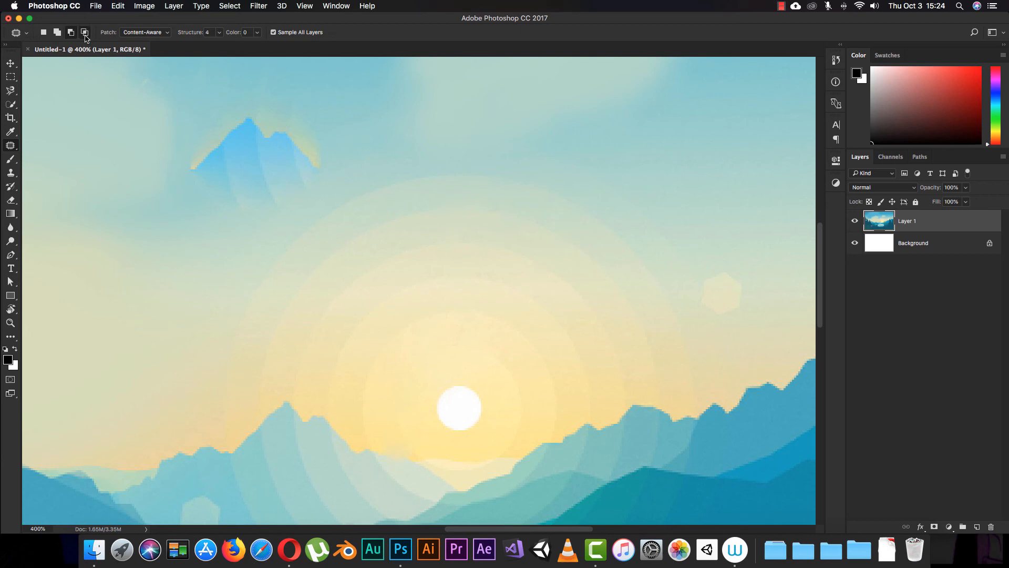
{"action": "left_click", "coordinate": [57, 33]}
{"action": "left_click", "coordinate": [84, 33]}
{"action": "left_click", "coordinate": [70, 33]}
{"action": "left_click", "coordinate": [43, 32]}
Switch from the Patch tool back to the Spot Healing Brush.
{"action": "right_click", "coordinate": [17, 149]}
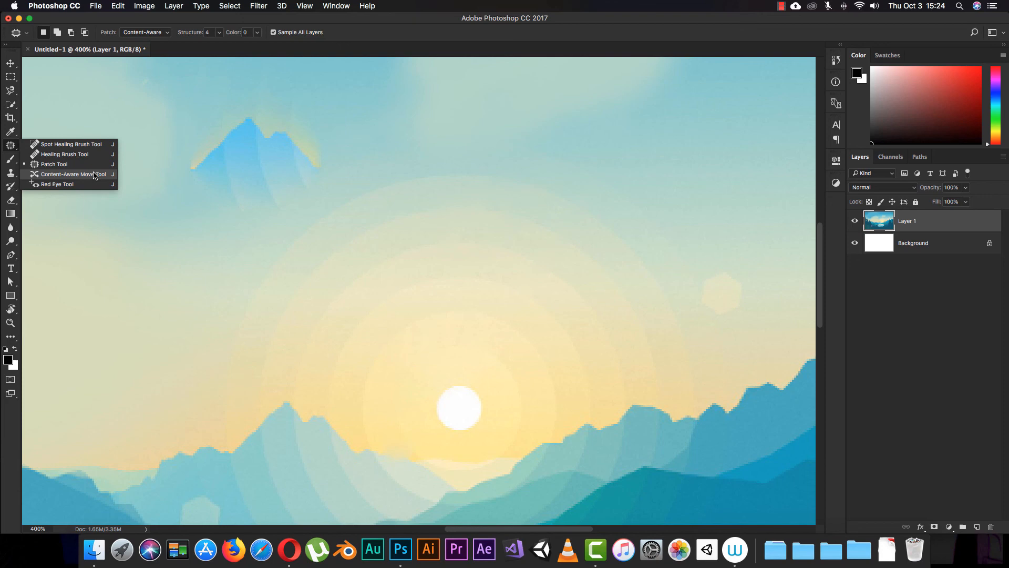
{"action": "left_click", "coordinate": [89, 145]}
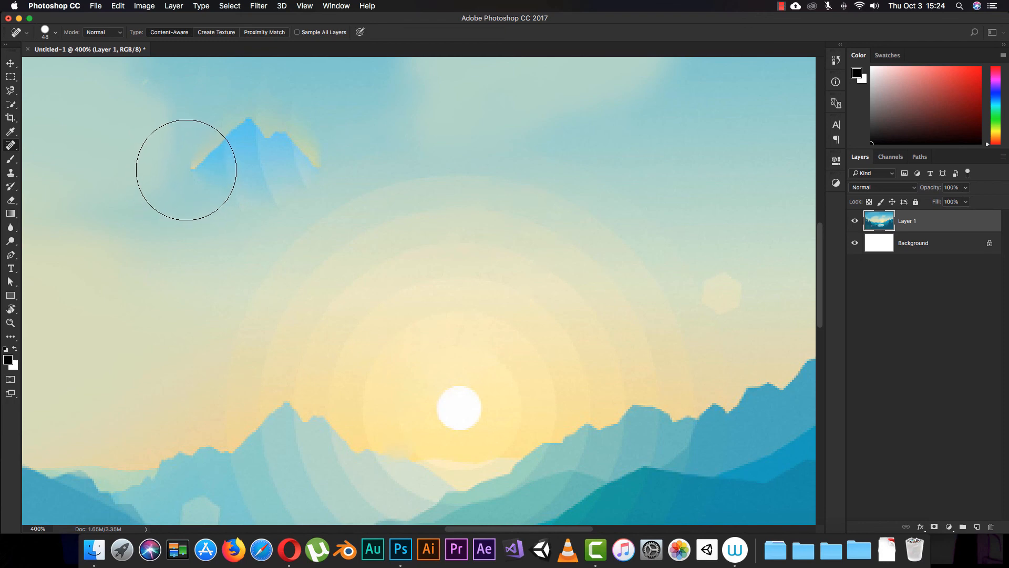
{"action": "left_click", "coordinate": [782, 6]}
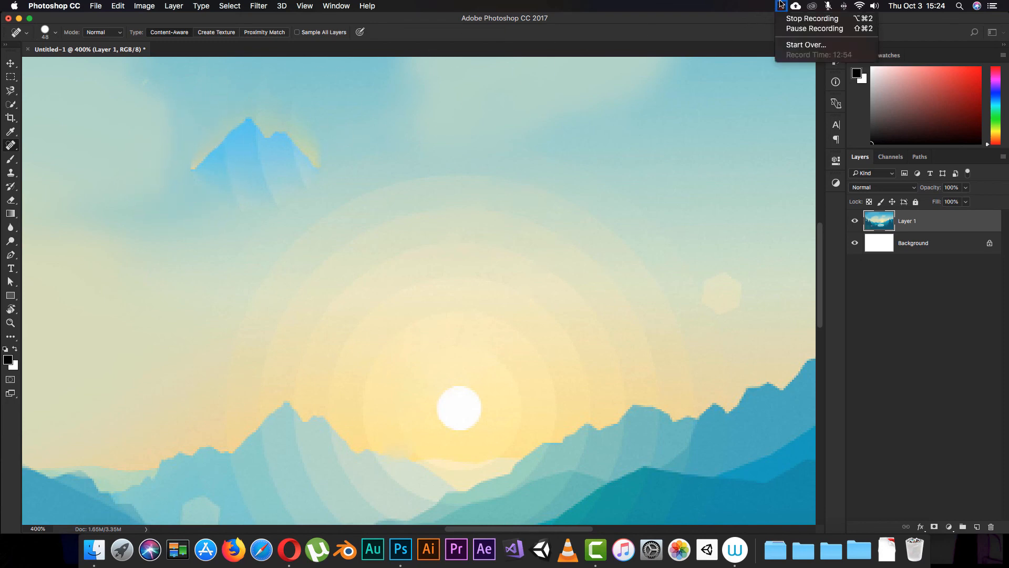